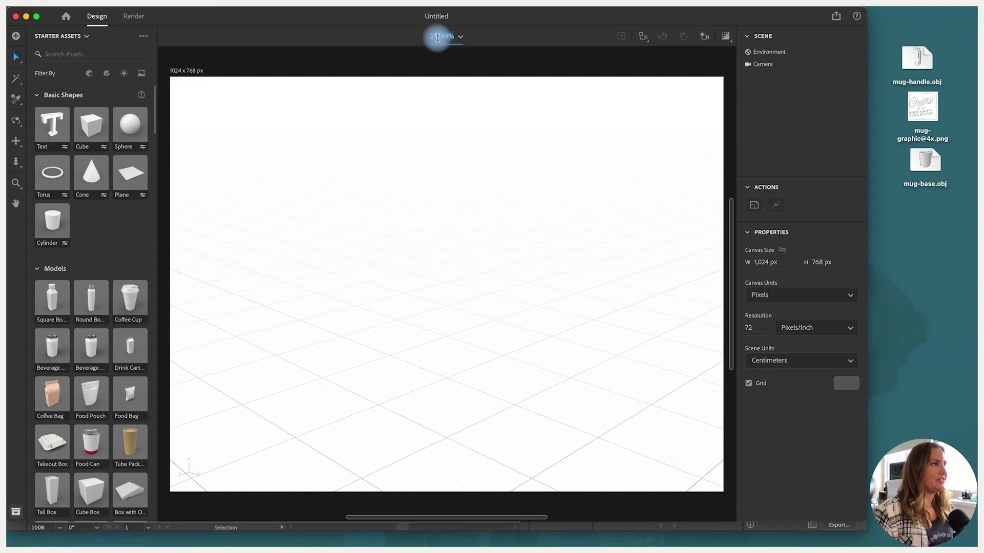
Zoom to 100% and resize the canvas to 2052 x 1584 px at 300 pixels per inch
left_click(460, 36)
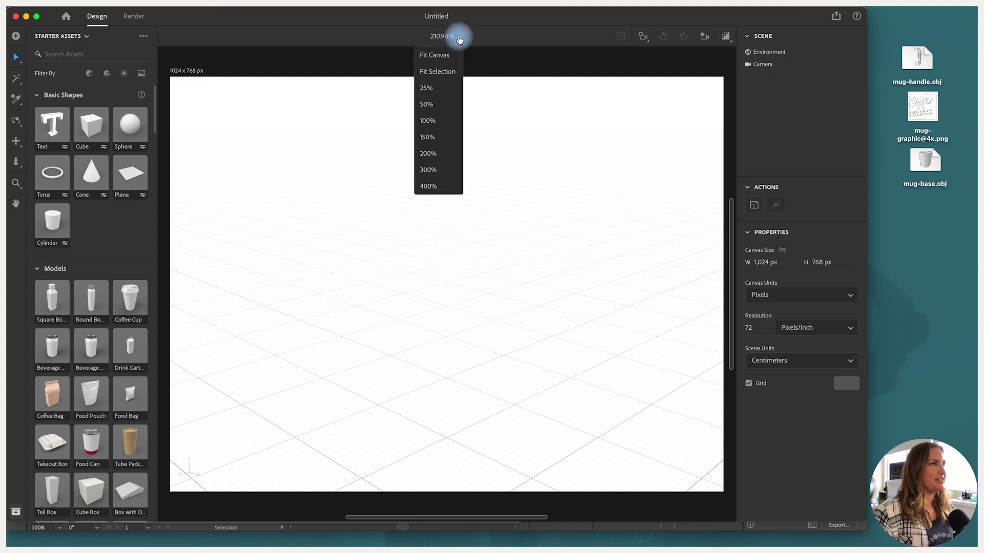
left_click(426, 121)
left_click(338, 183)
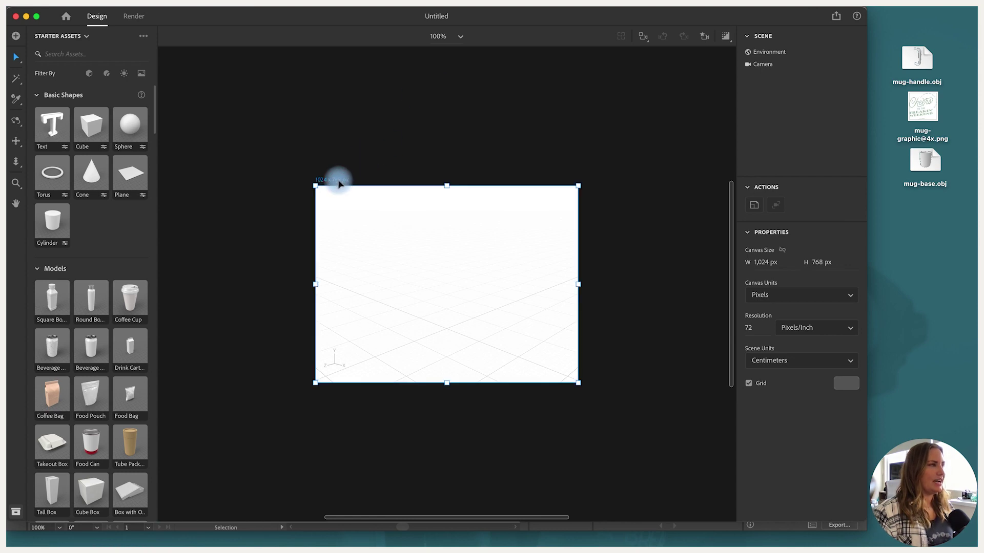
left_click_drag(313, 185, 183, 81)
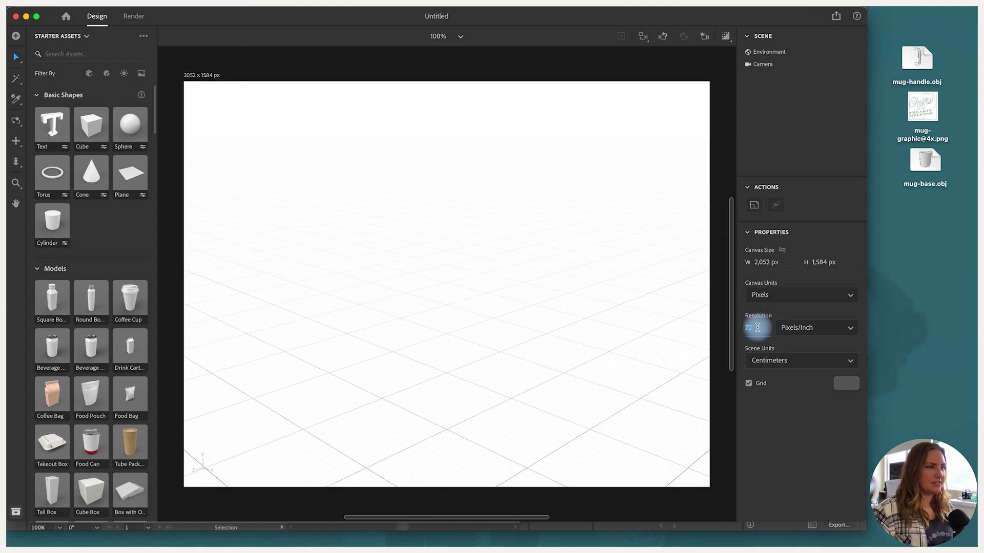
left_click(715, 314)
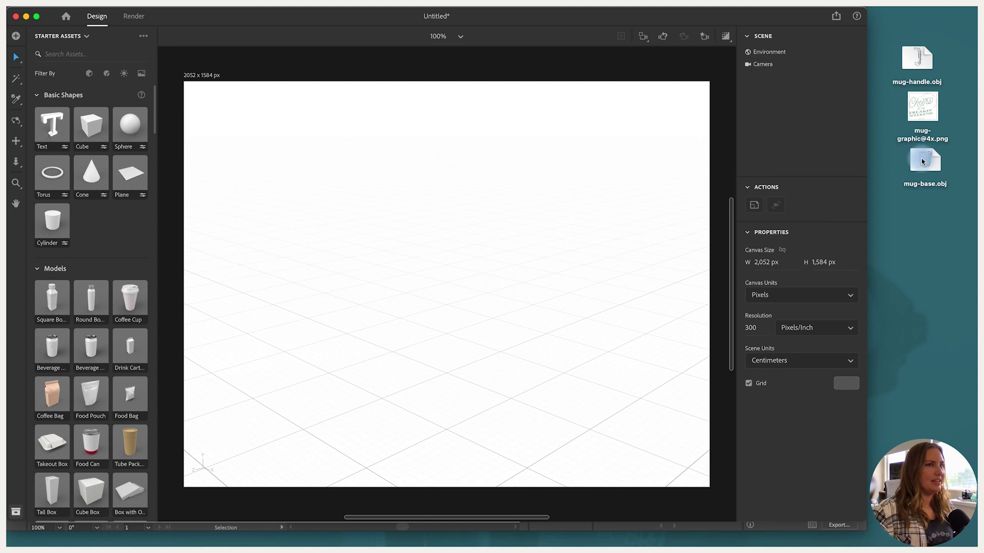
Import mug-base.obj and move it onto the floor at Y 0 cm and Z 0 cm
left_click_drag(926, 161, 449, 390)
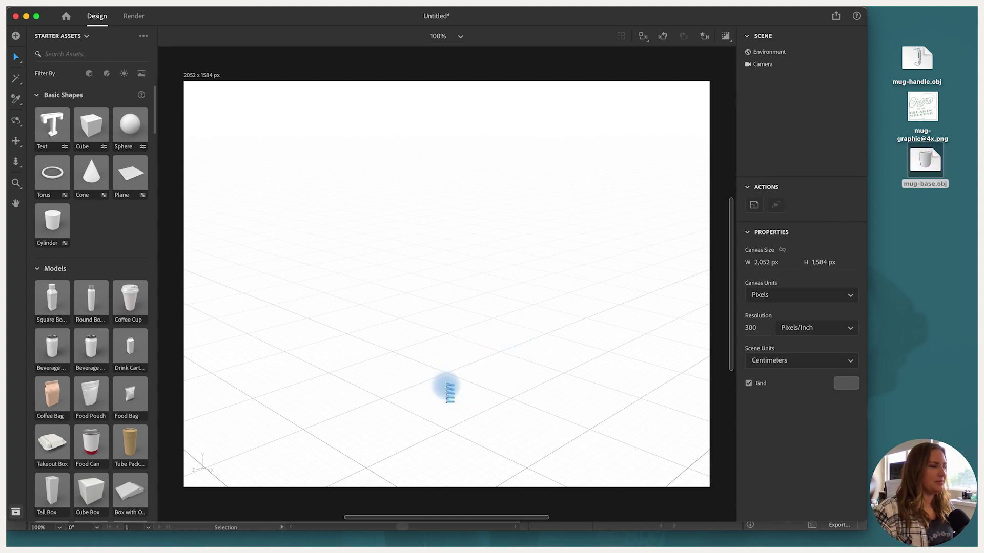
left_click(16, 123)
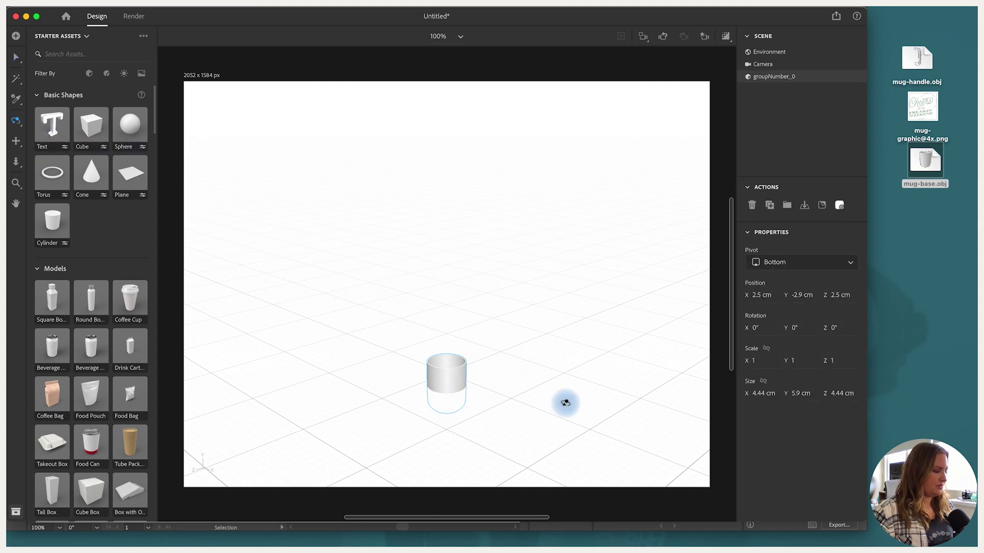
left_click_drag(528, 430, 456, 399)
key("v")
mouse_move(423, 359)
left_mouse_down()
mouse_move(431, 332)
mouse_move(431, 359)
left_mouse_up()
scroll(433, 391, "up", 3)
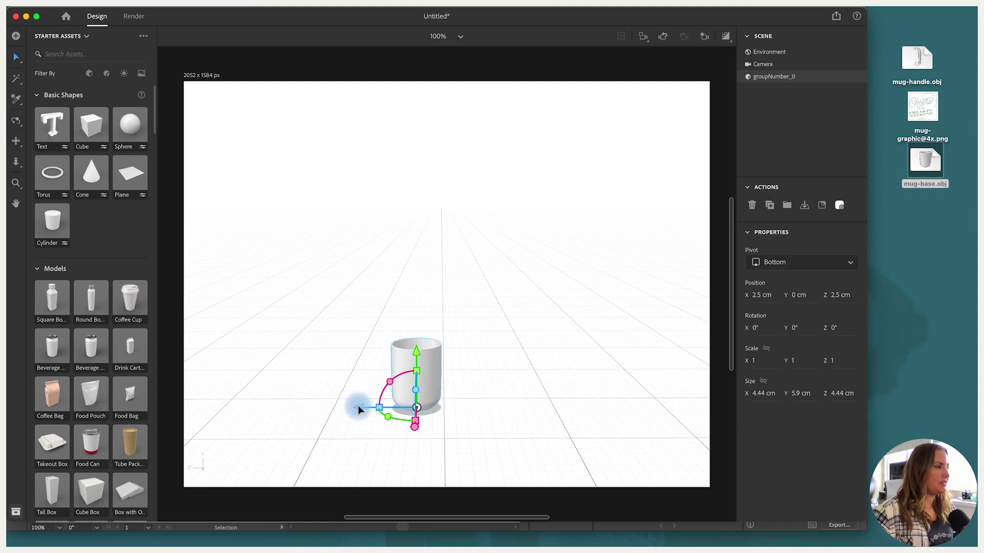
mouse_move(383, 410)
left_mouse_down()
mouse_move(395, 407)
mouse_move(384, 410)
left_mouse_up()
Rename the model 'mug' and bring the mug-handle.obj model into the scene
scroll(436, 400, "up", 3)
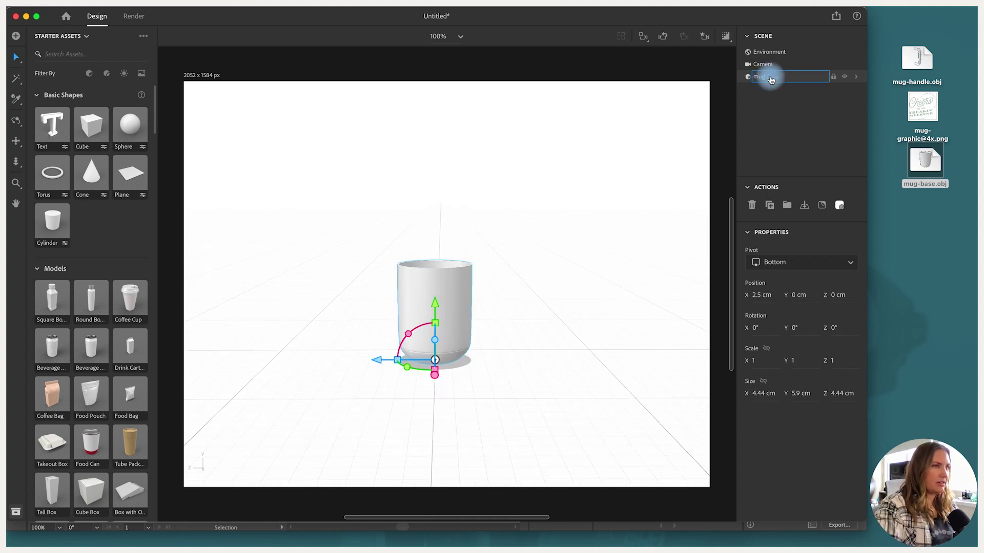
key("Return")
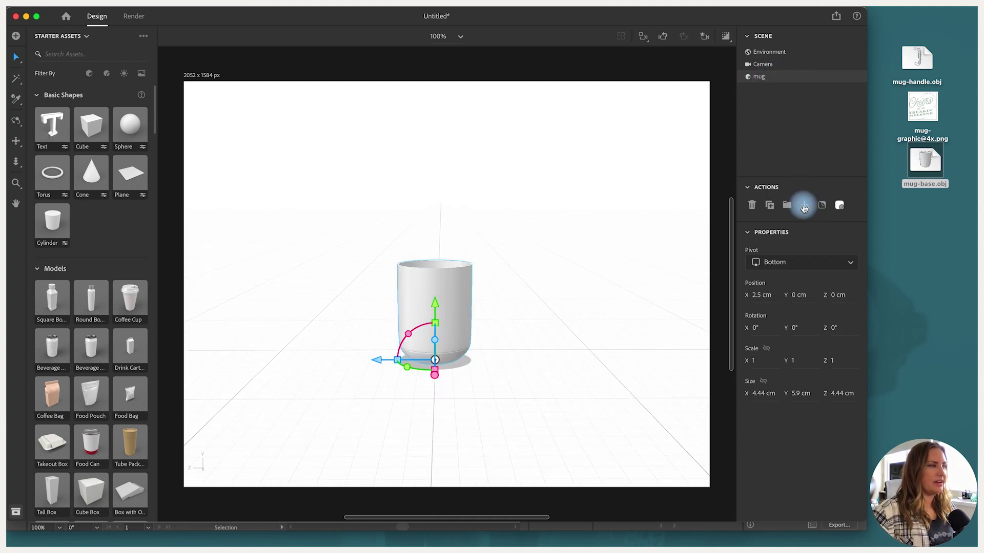
left_click(901, 213)
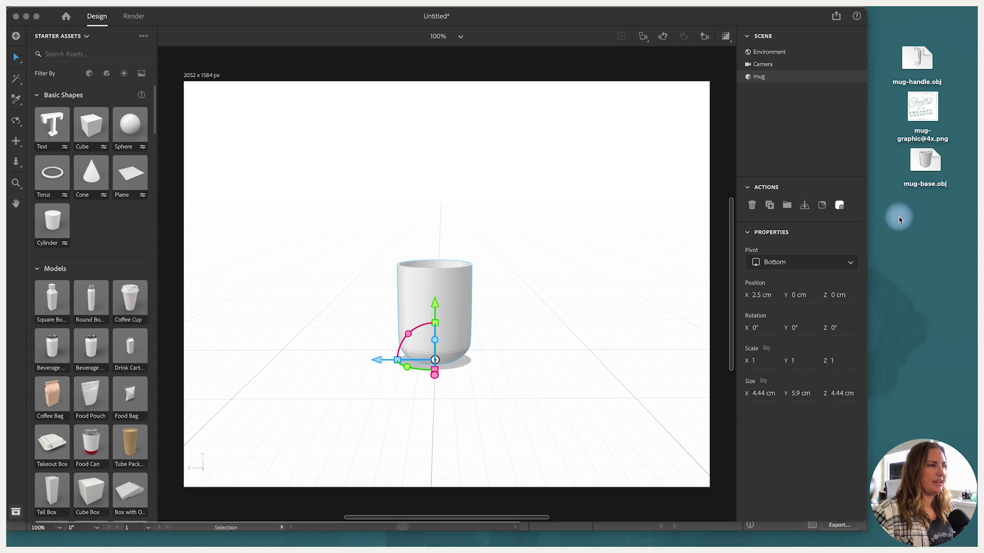
left_click_drag(917, 51, 509, 353)
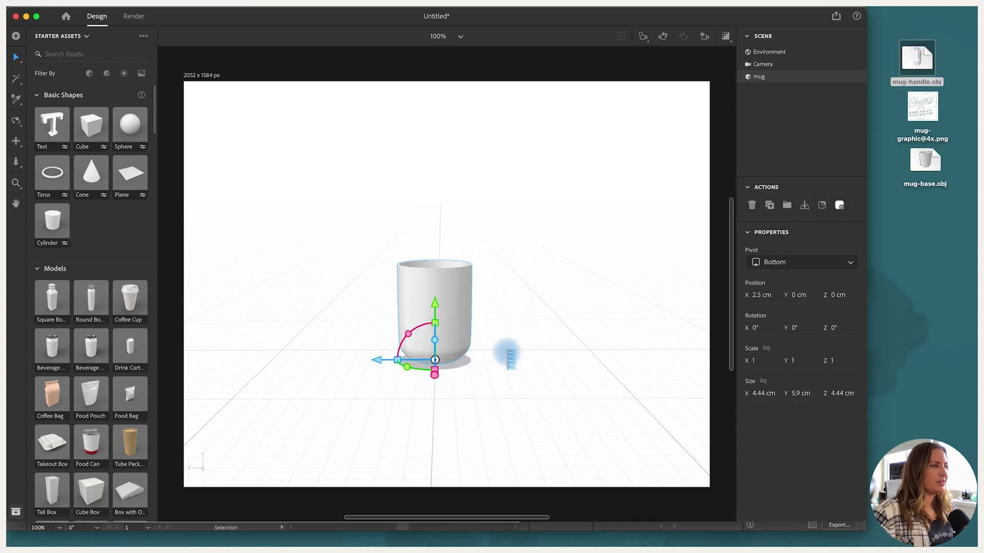
Rotate the handle 90° on Y and move it to Y 1.4 cm and Z -3 cm
left_click_drag(495, 387, 539, 390)
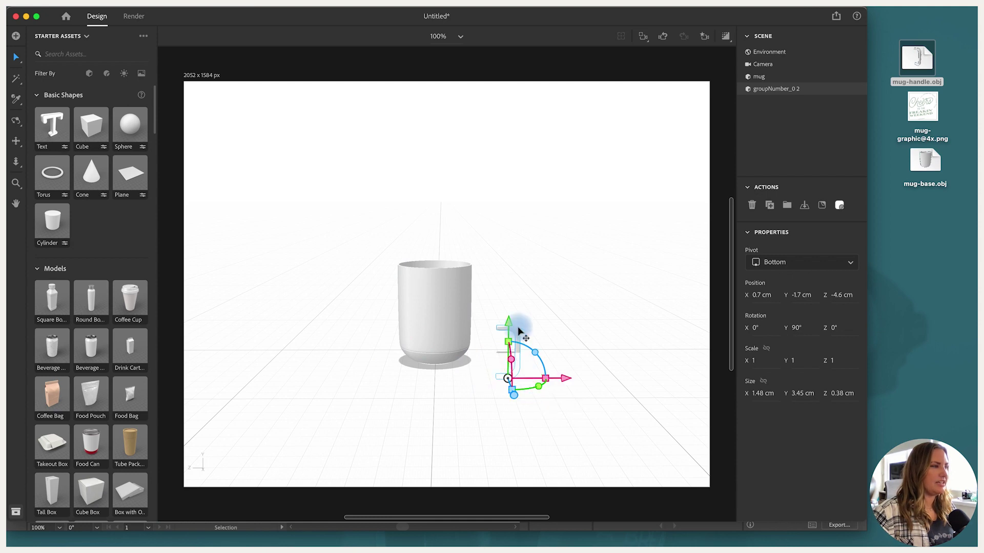
left_click_drag(509, 325, 510, 277)
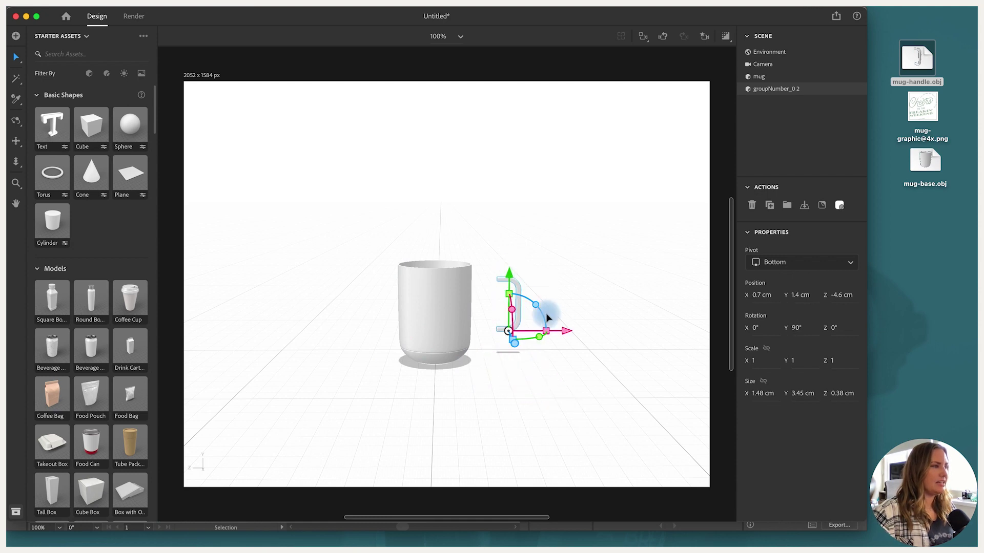
mouse_move(546, 321)
left_mouse_down()
mouse_move(560, 336)
mouse_move(542, 336)
left_mouse_up()
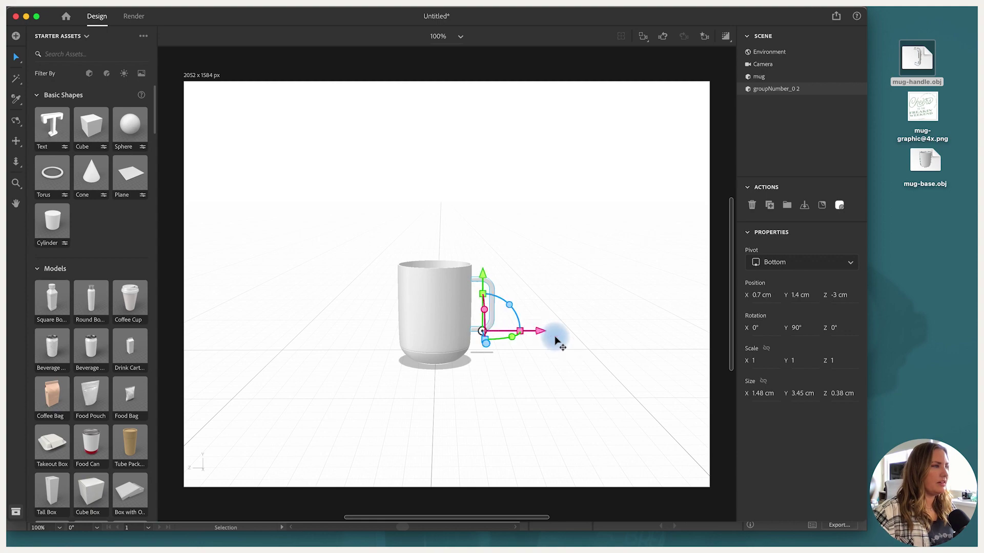
Check the Illustrator mug reference for the handle's placement
key("ctrl+Up")
left_click(248, 231)
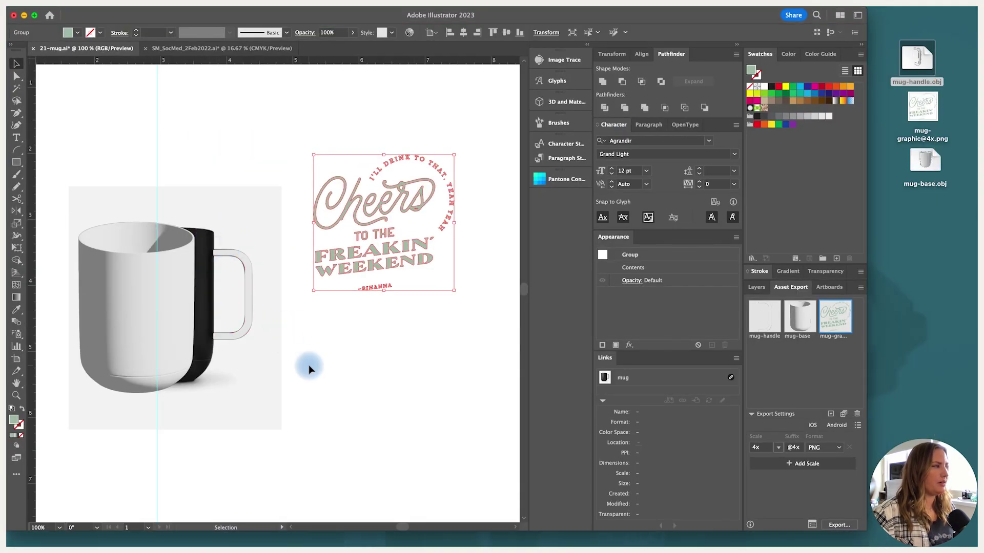
key("ctrl+Up")
Back in Dimension, view the mug from above and align the mug and handle together
left_click(270, 358)
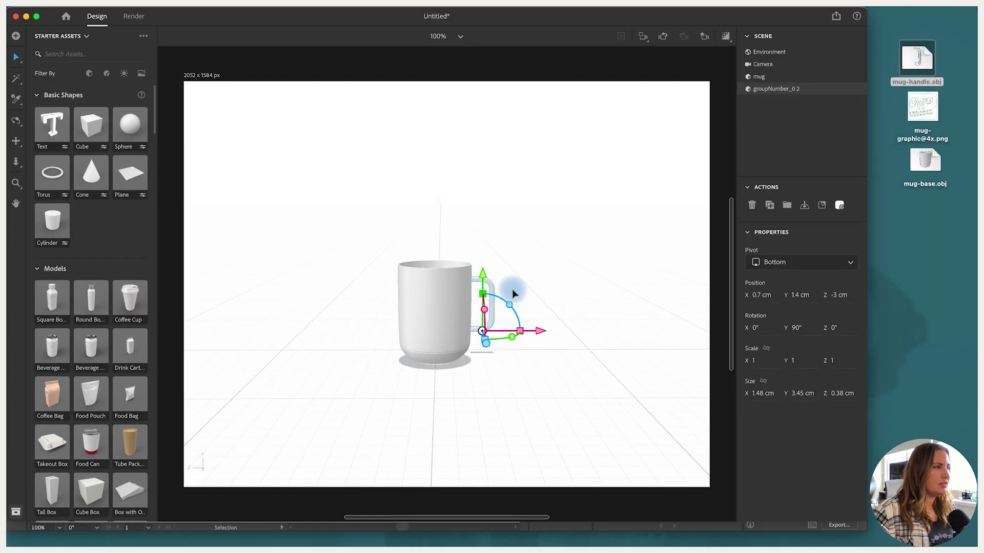
left_click(16, 121)
left_click_drag(606, 311, 367, 306)
scroll(367, 307, "up", 4)
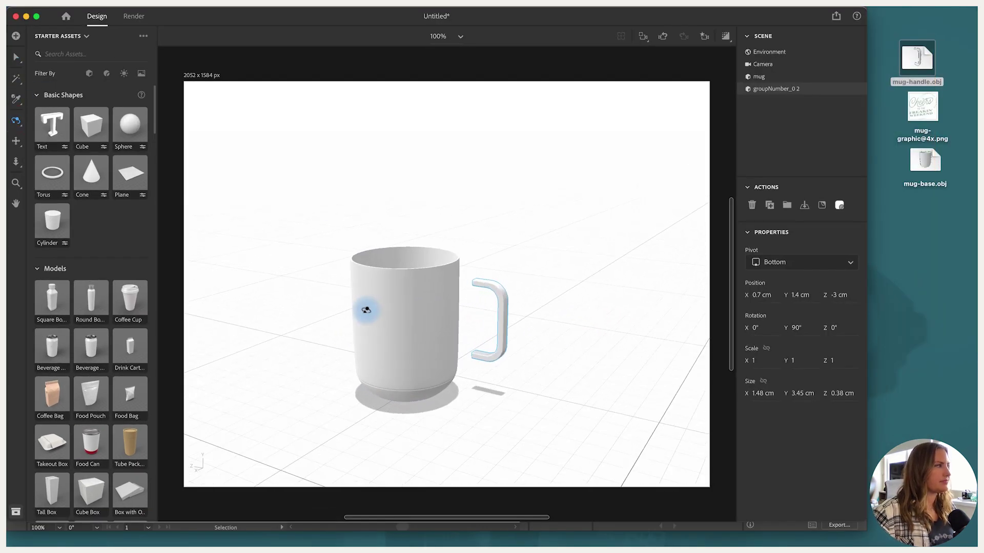
left_click(16, 57)
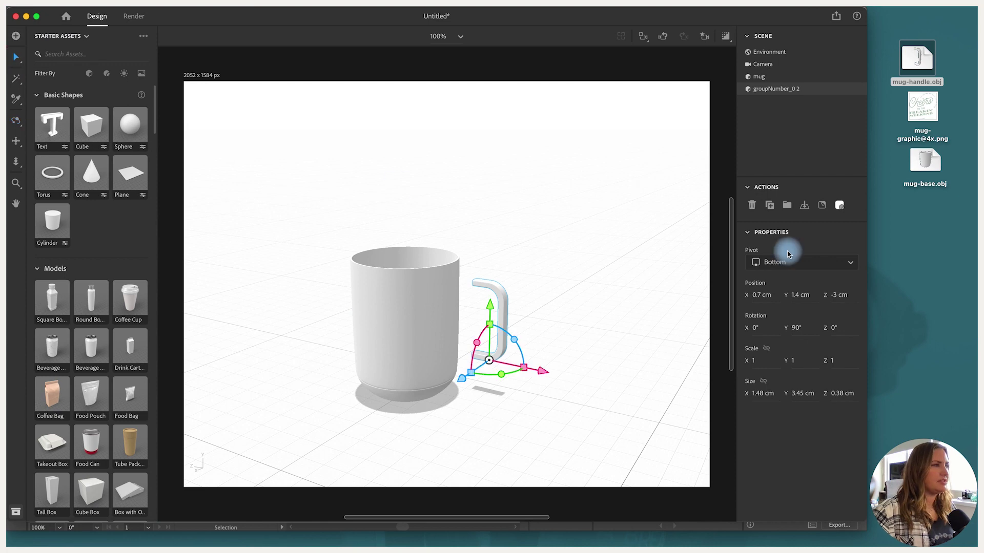
left_click(768, 77, "shift")
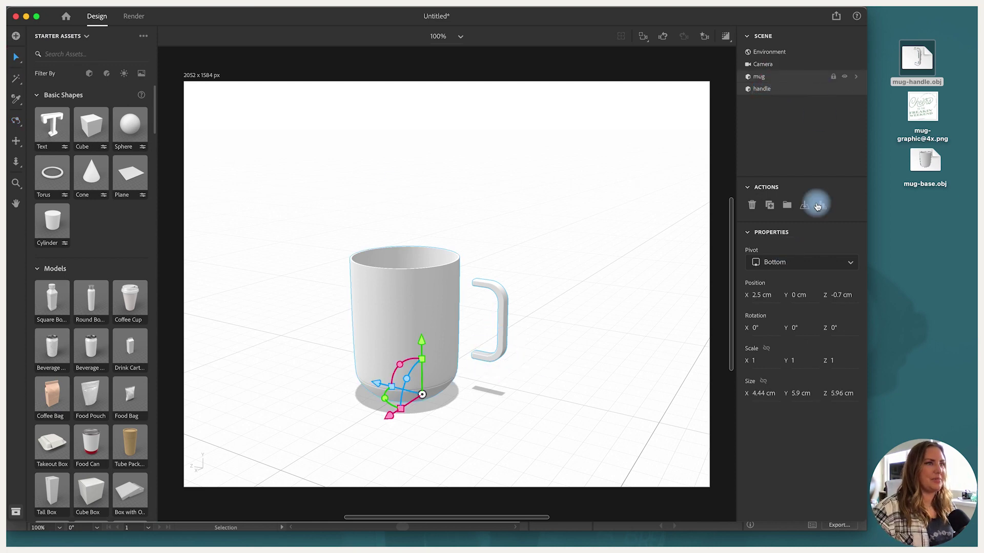
left_click(818, 207)
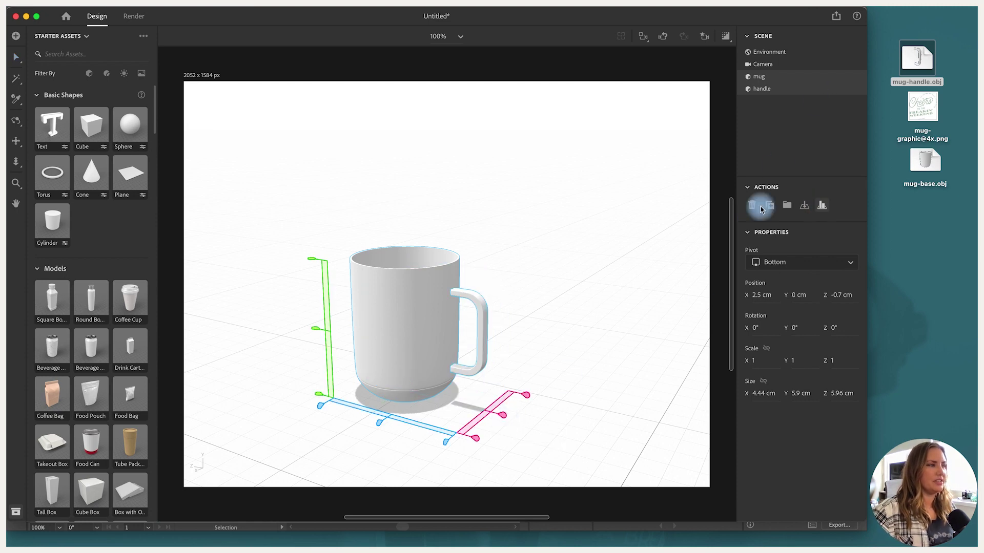
Move the handle to X 2.5 cm, Z -2.8 cm against the mug's side, then deselect
left_click(784, 88)
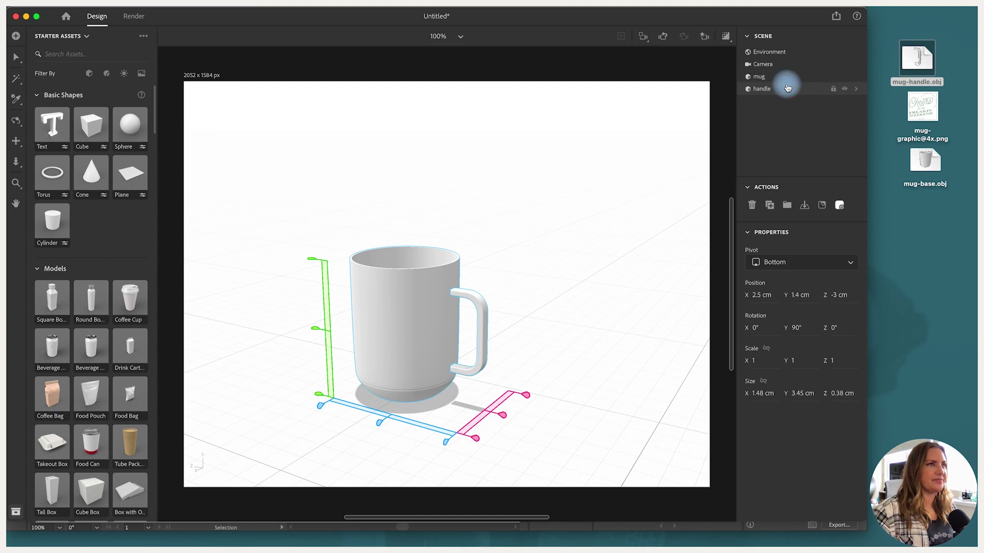
left_click(15, 53)
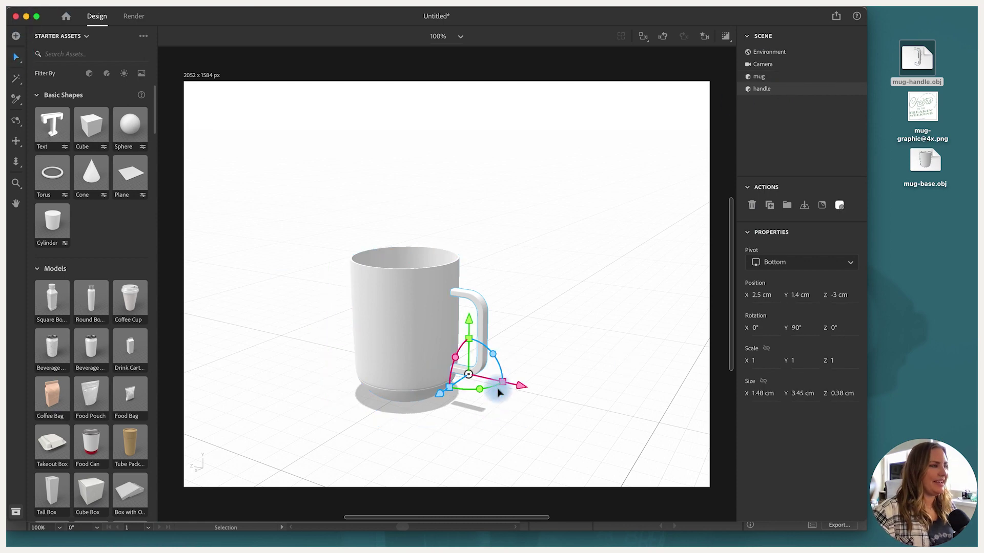
left_click_drag(518, 391, 516, 390)
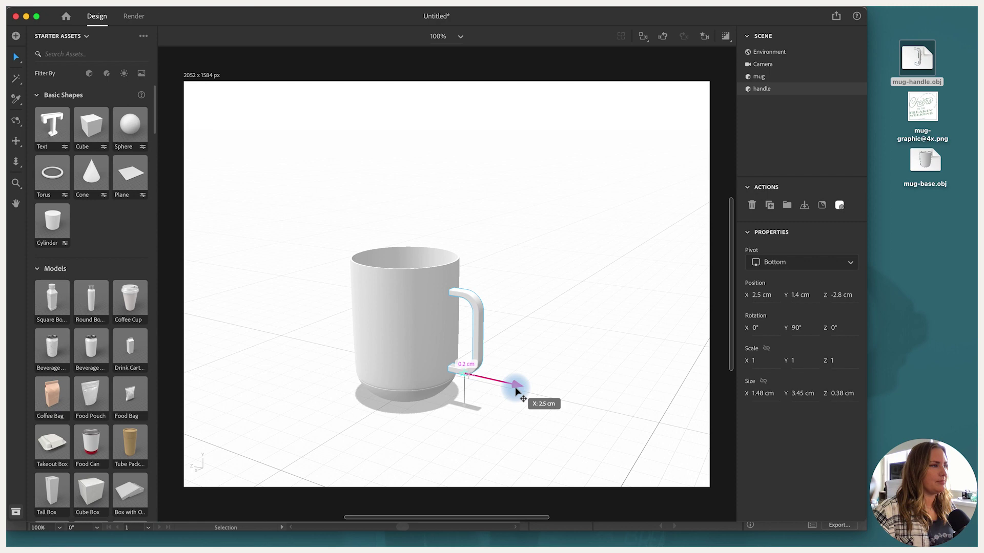
left_click(16, 123)
left_click_drag(345, 406, 407, 377)
left_click(16, 62)
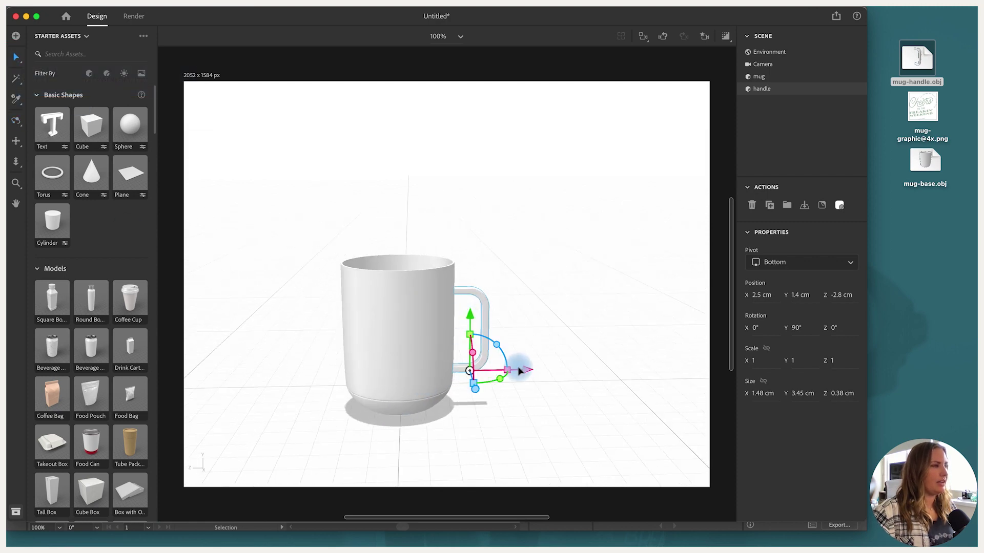
left_click_drag(525, 370, 528, 370)
left_click(557, 356)
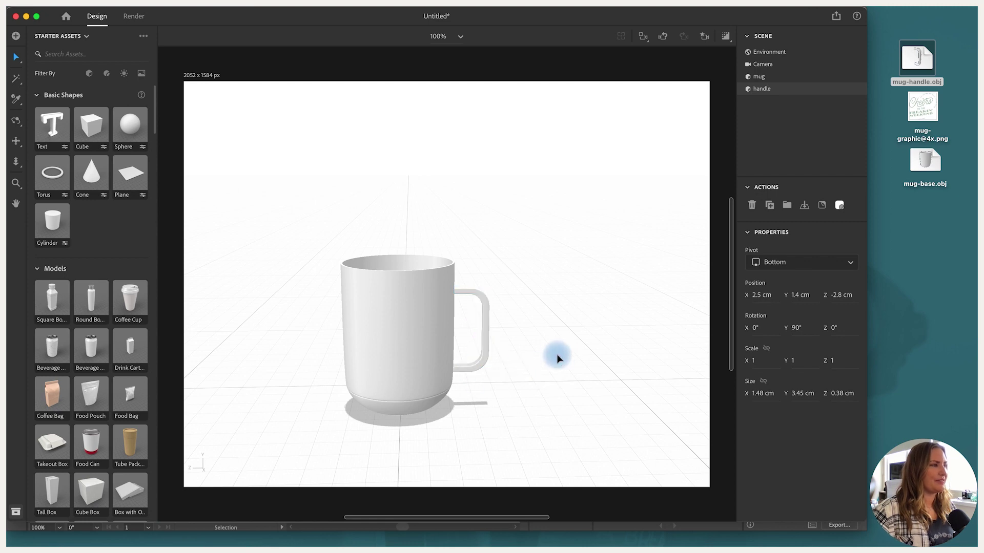
left_click(15, 125)
left_click_drag(641, 396, 634, 398)
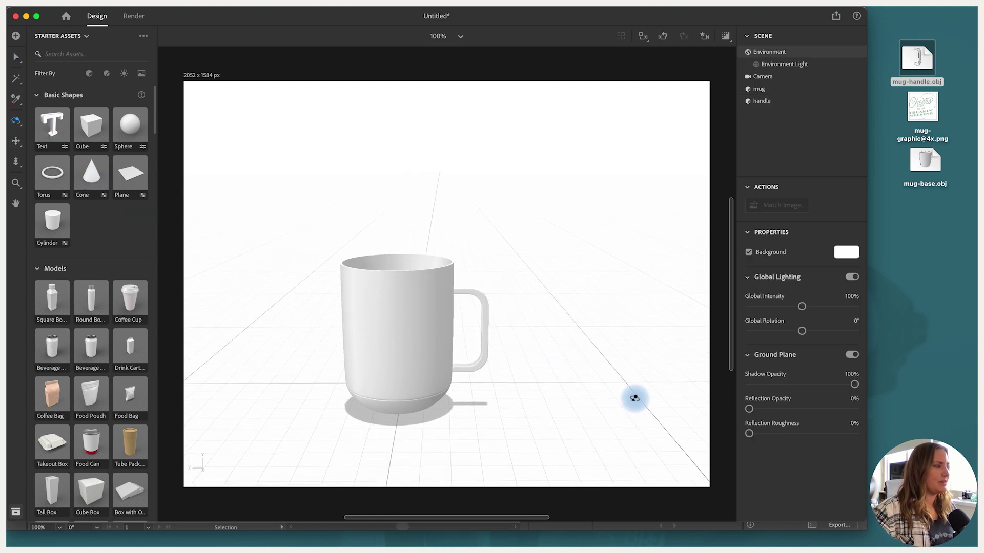
left_click(16, 141)
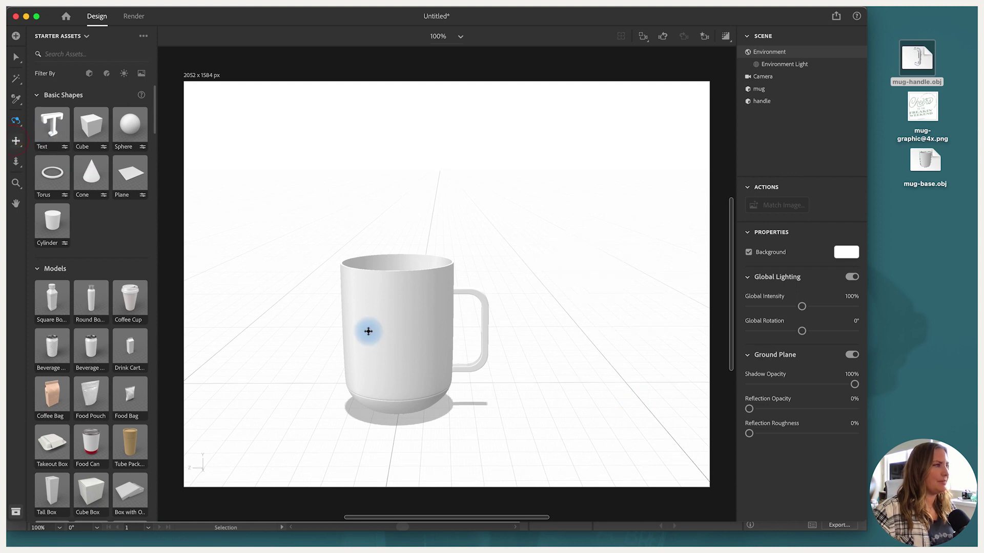
left_click_drag(329, 323, 358, 322)
key("v")
scroll(93, 275, "down", 15)
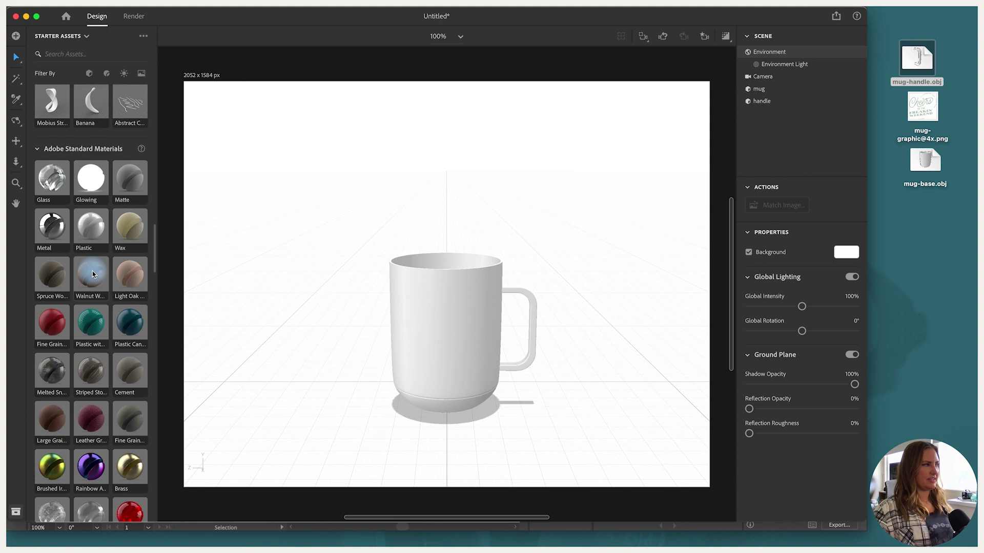
scroll(95, 277, "down", 10)
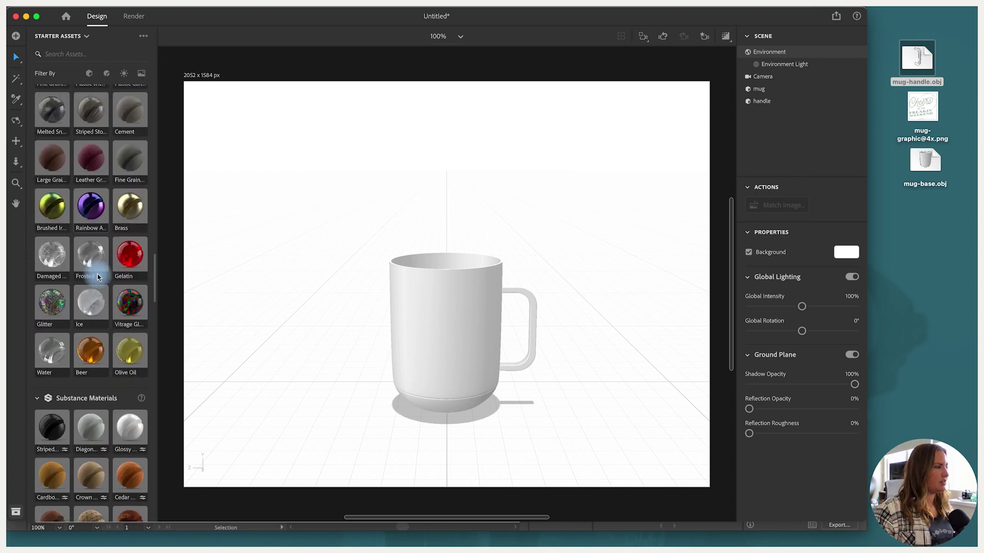
scroll(97, 278, "up", 10)
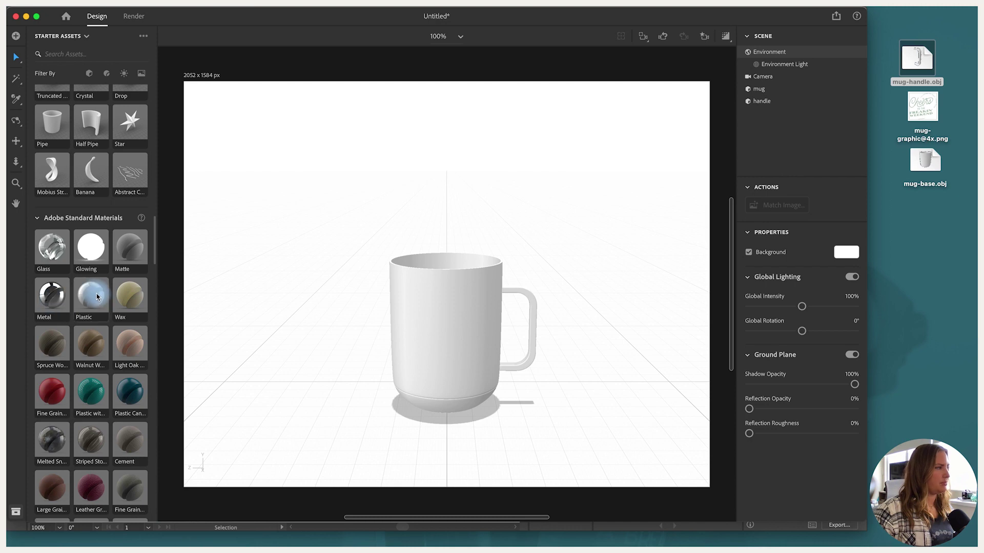
scroll(94, 298, "down", 10)
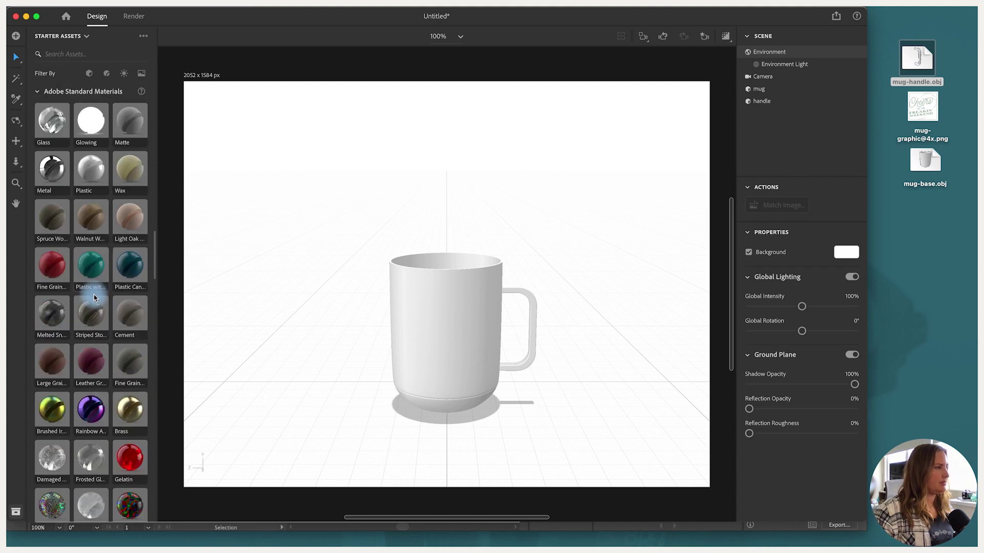
scroll(95, 297, "down", 8)
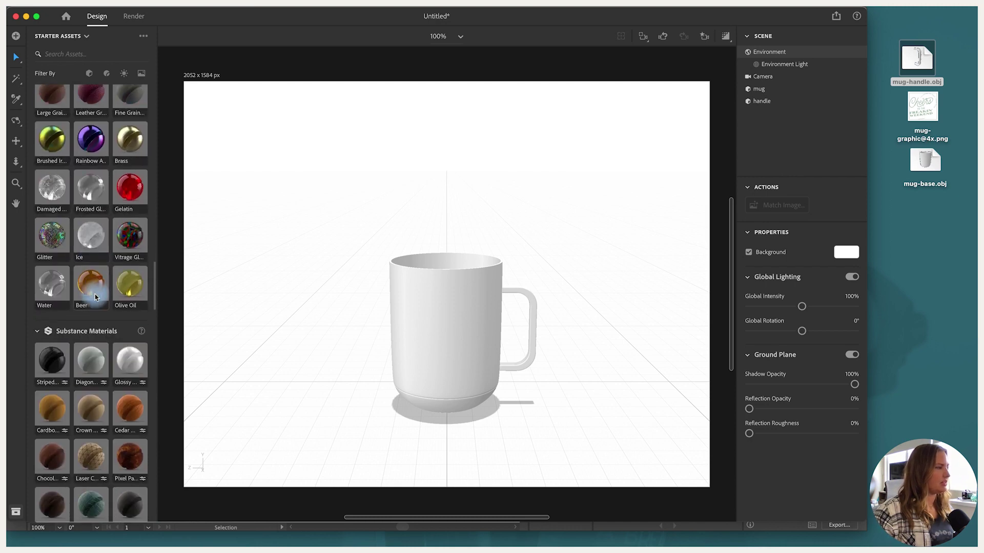
scroll(97, 295, "down", 15)
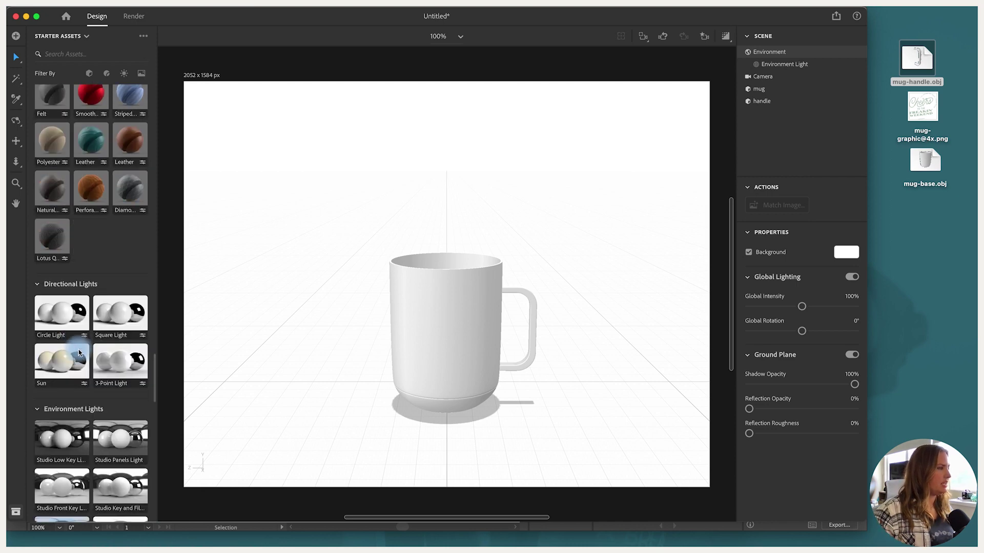
scroll(77, 349, "down", 3)
Apply Studio Panels Light, set Key Light intensity to 22%, and turn on Render Preview
left_click_drag(117, 405, 328, 404)
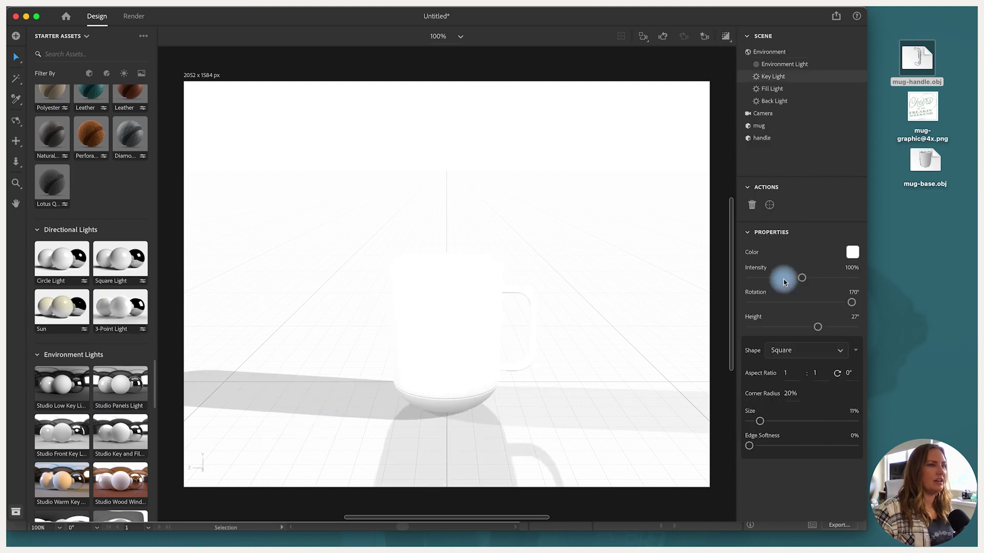
left_click(767, 280)
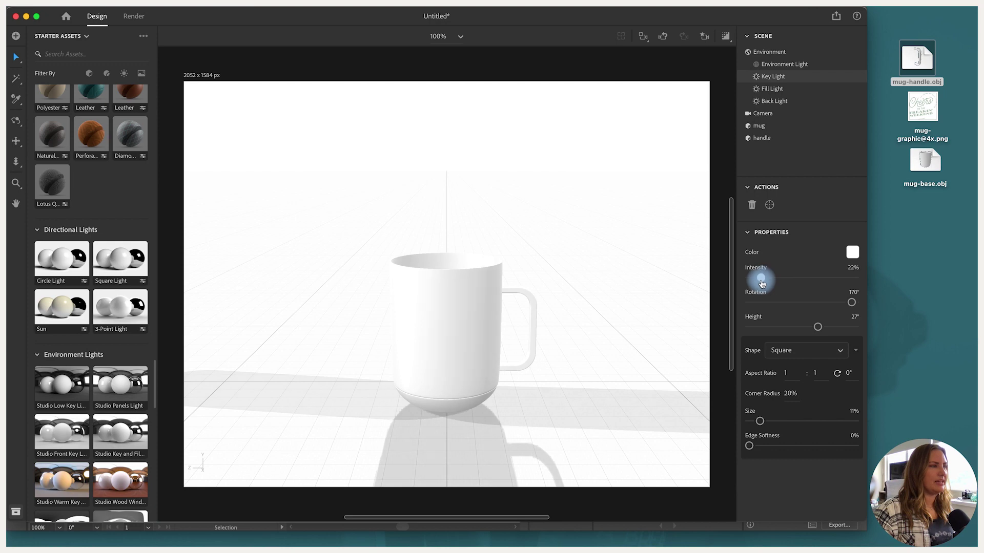
left_click(725, 37)
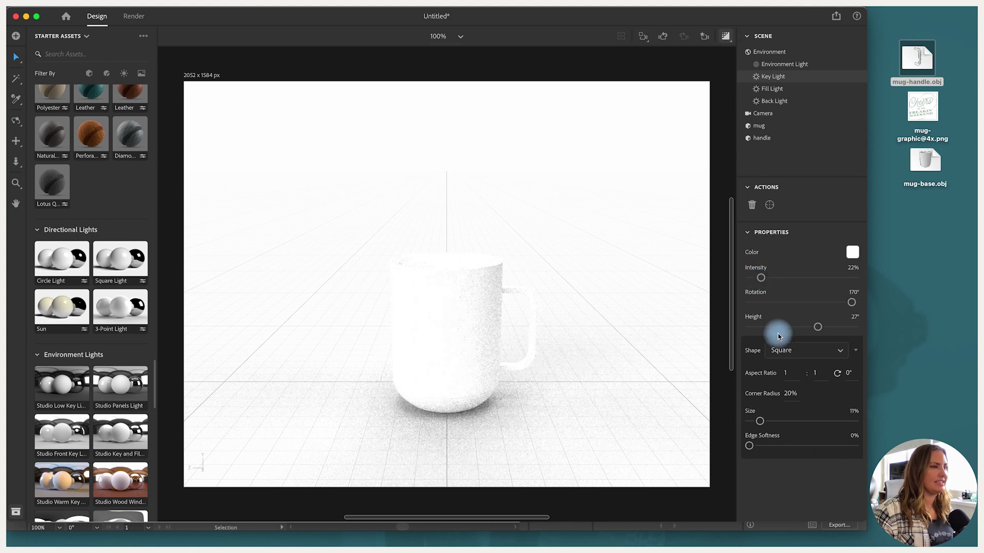
Set Environment Light to 29% intensity and -128° rotation, and ground shadow opacity to 43%
left_click(783, 64)
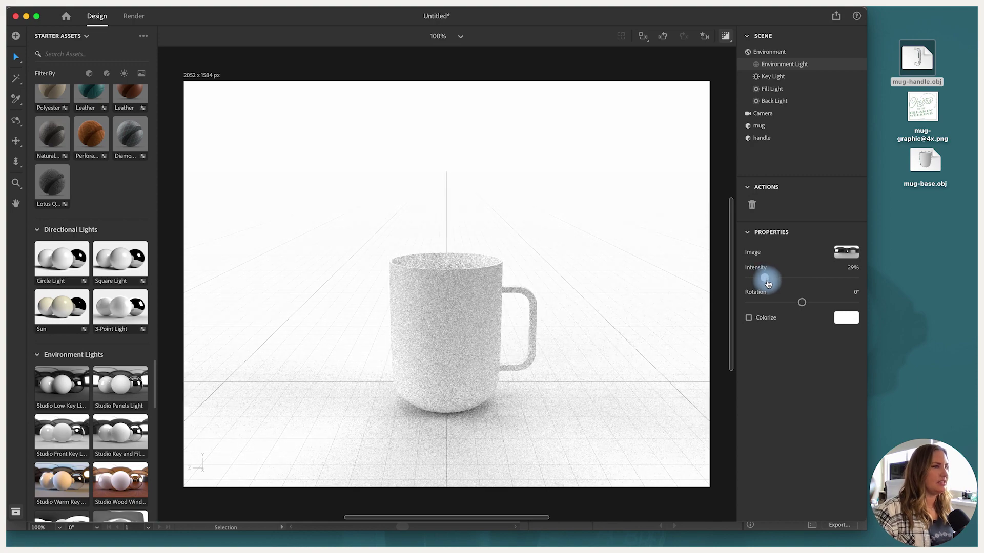
left_click_drag(795, 307, 765, 306)
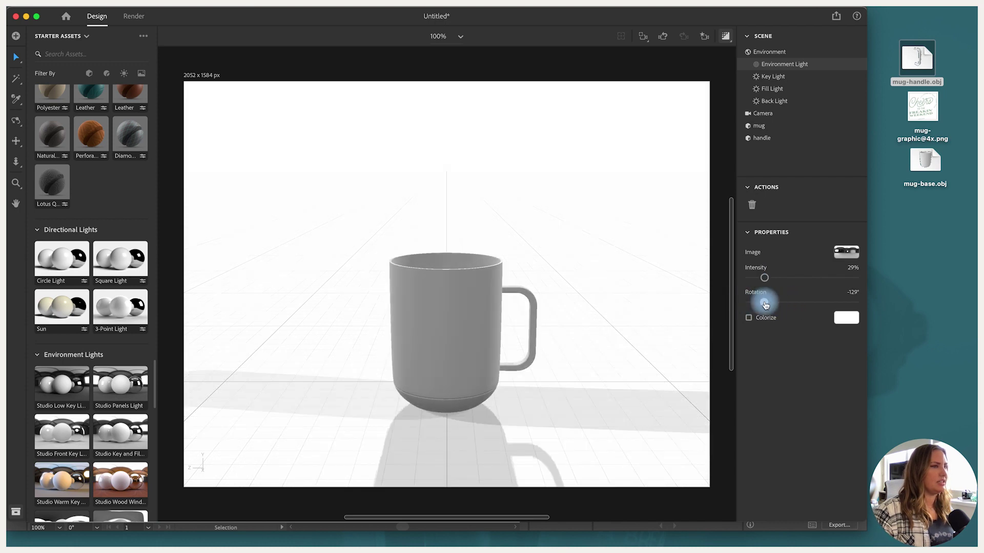
left_click(778, 78)
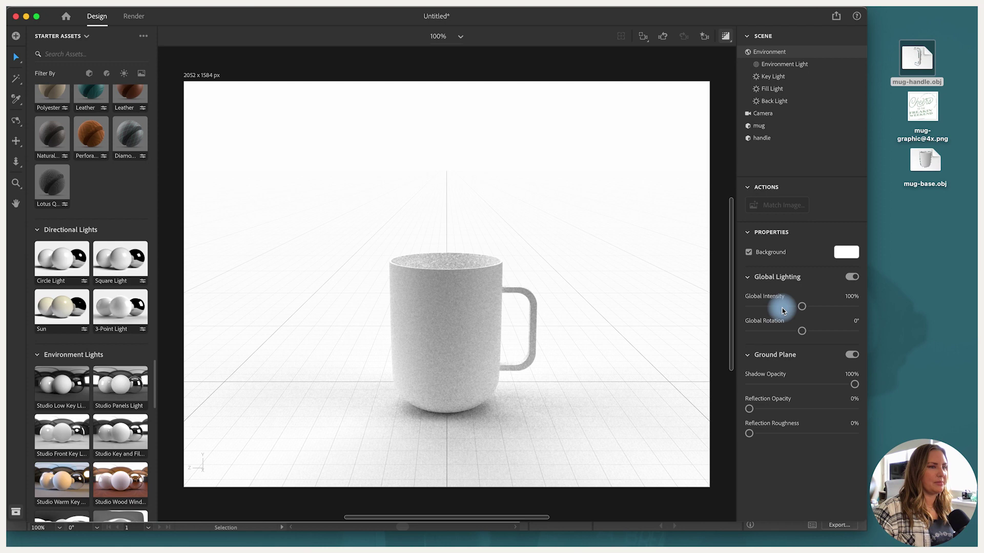
left_click(794, 385)
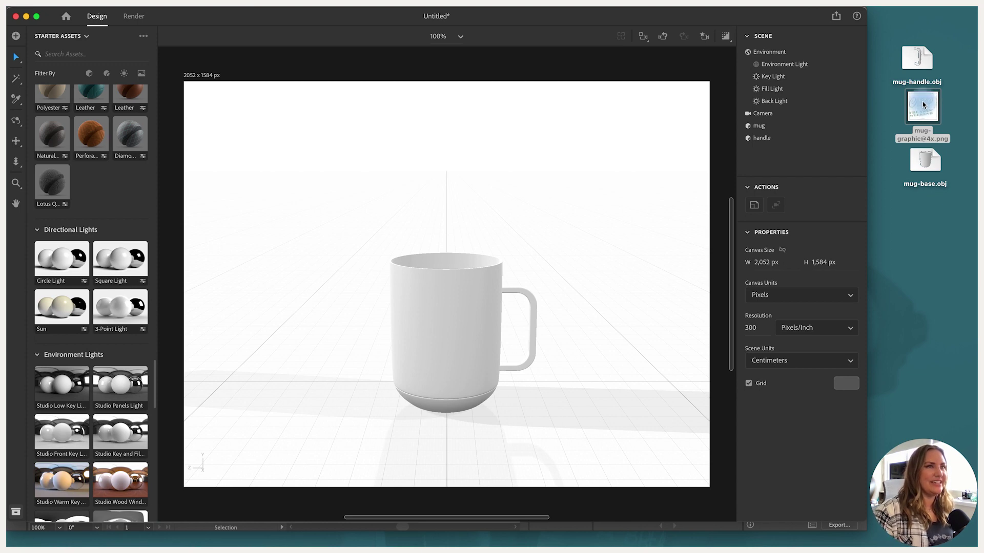
left_click_drag(923, 104, 444, 329)
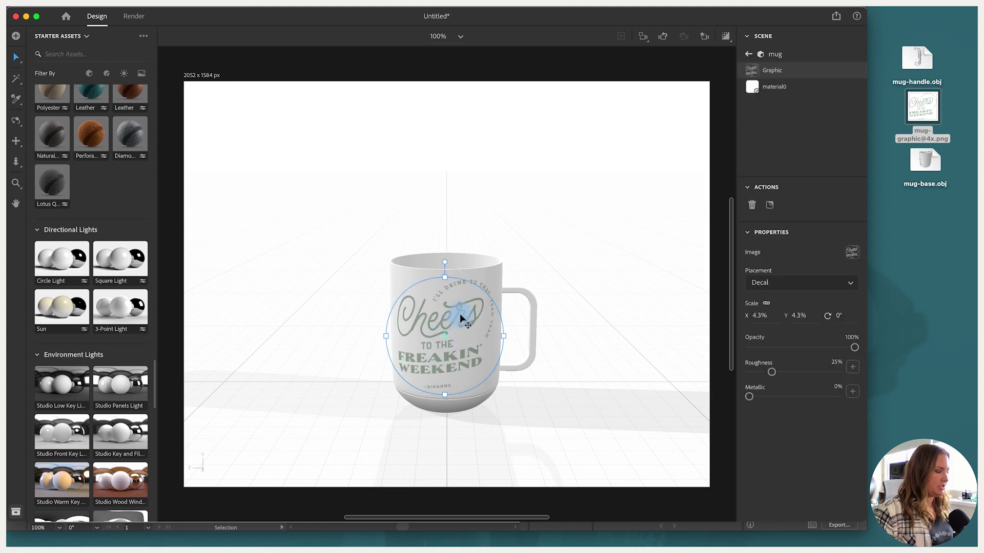
left_click_drag(445, 281, 458, 319)
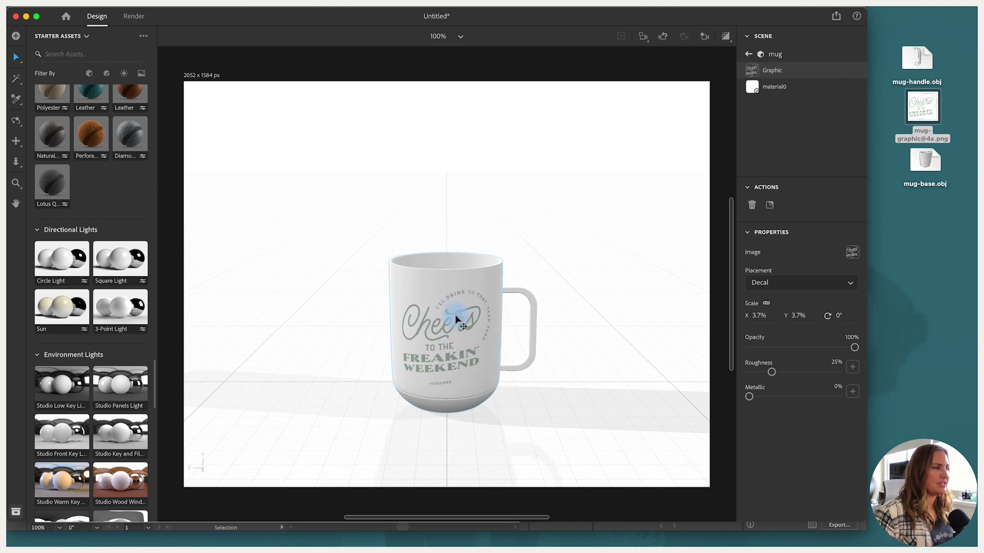
left_click(455, 317)
left_click(587, 247)
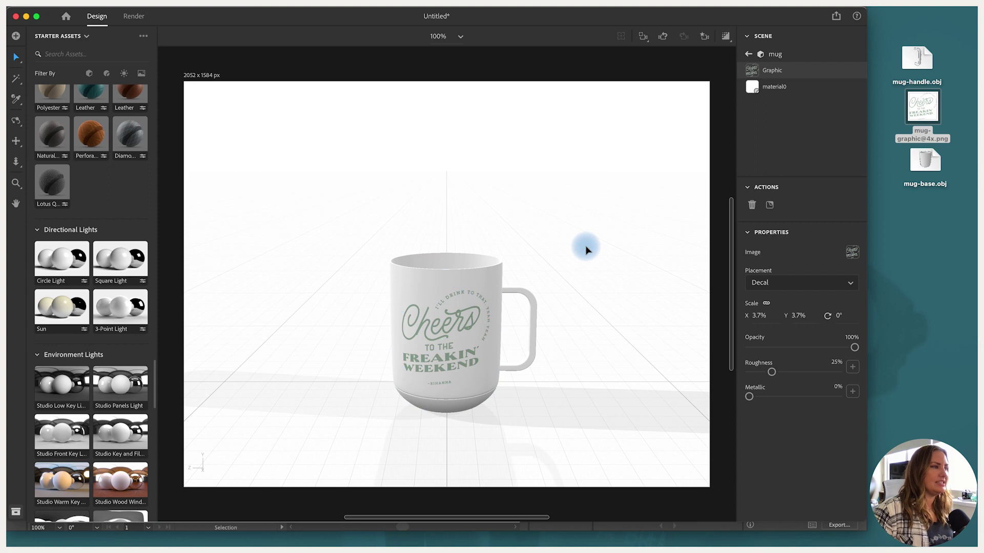
Save the current camera view as a bookmark named 'Front'
left_click(704, 36)
left_click(723, 148)
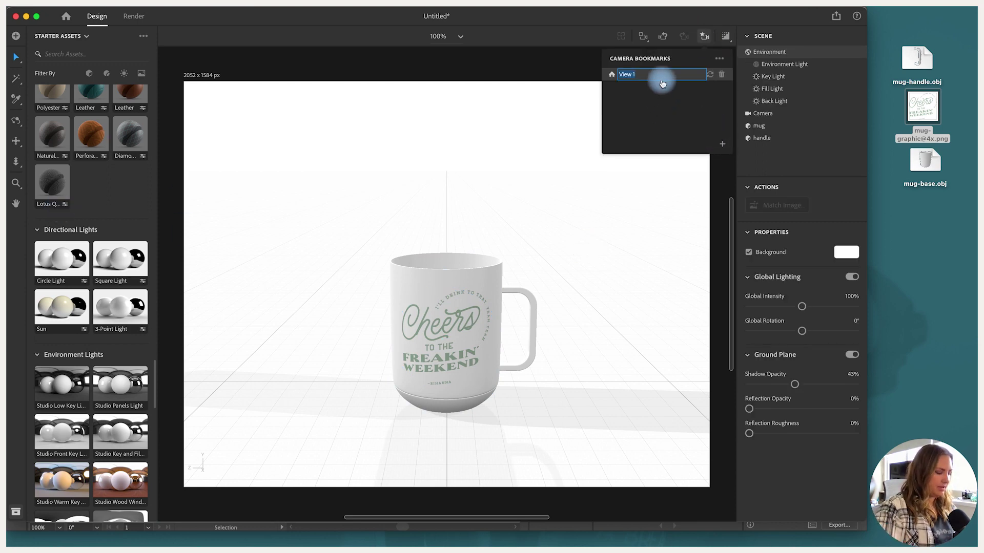
type("Front")
key("Return")
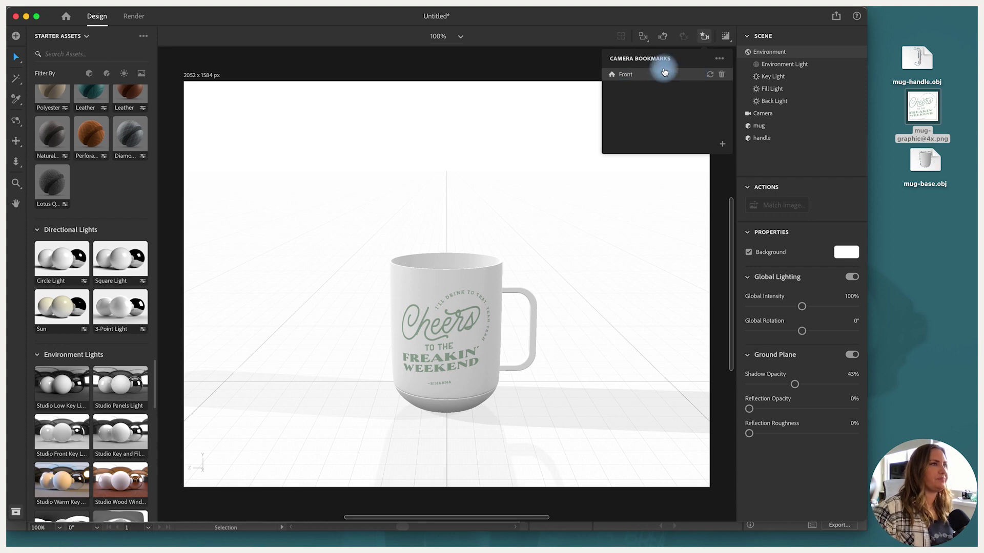
left_click(704, 36)
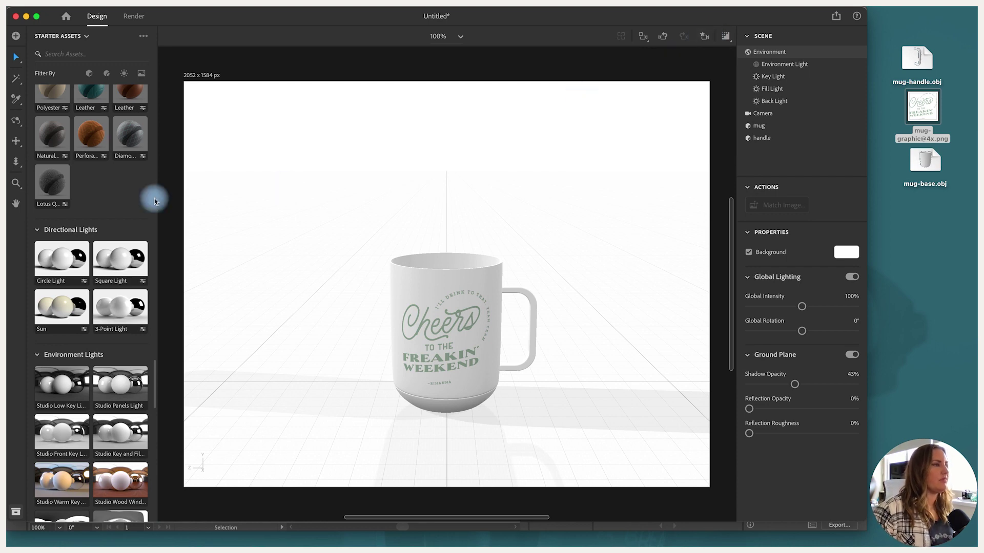
Orbit to look down on the mug, reframe it, and bookmark the view as 'Front-Above'
left_click(16, 120)
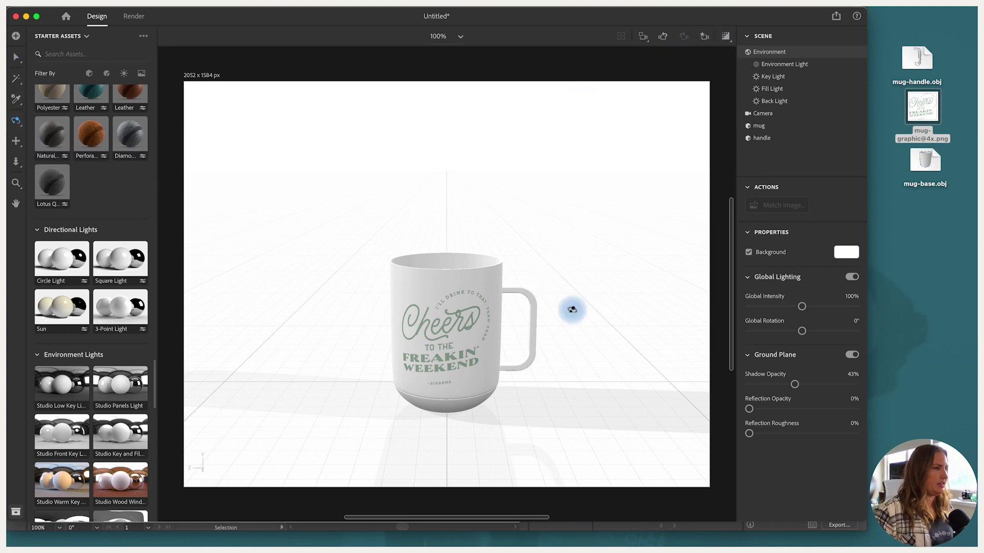
left_click_drag(567, 287, 501, 334)
left_click(16, 140)
left_click_drag(374, 373, 379, 377)
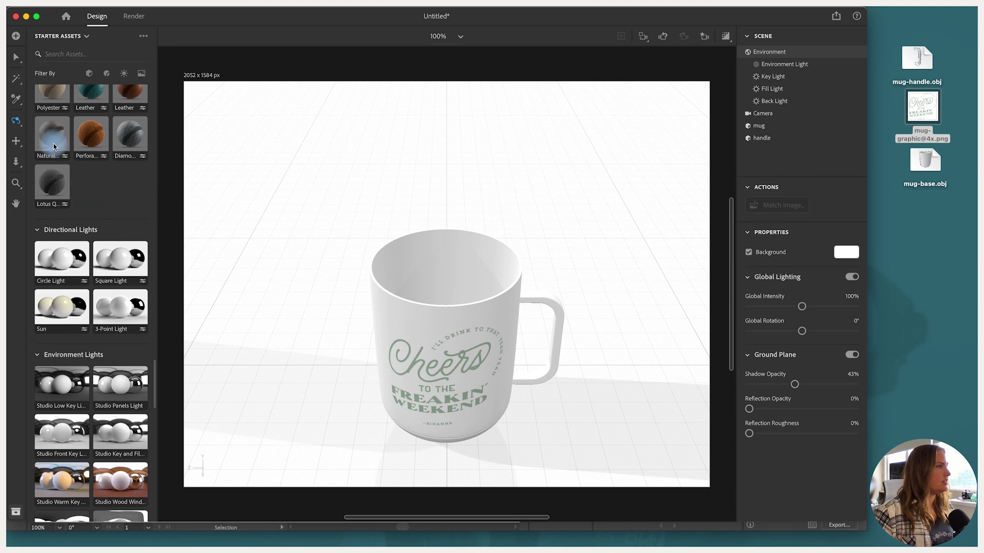
left_click_drag(474, 209, 478, 171)
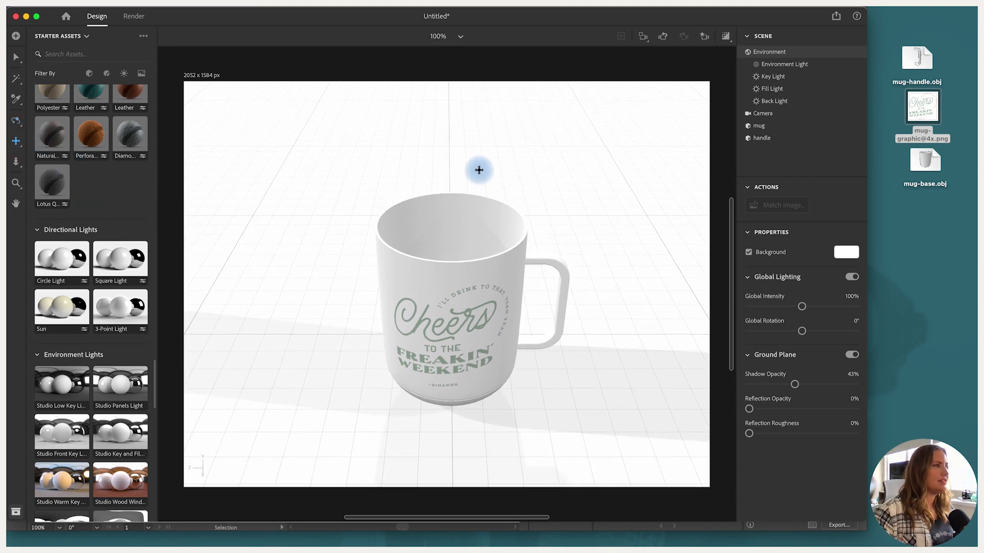
left_click(705, 36)
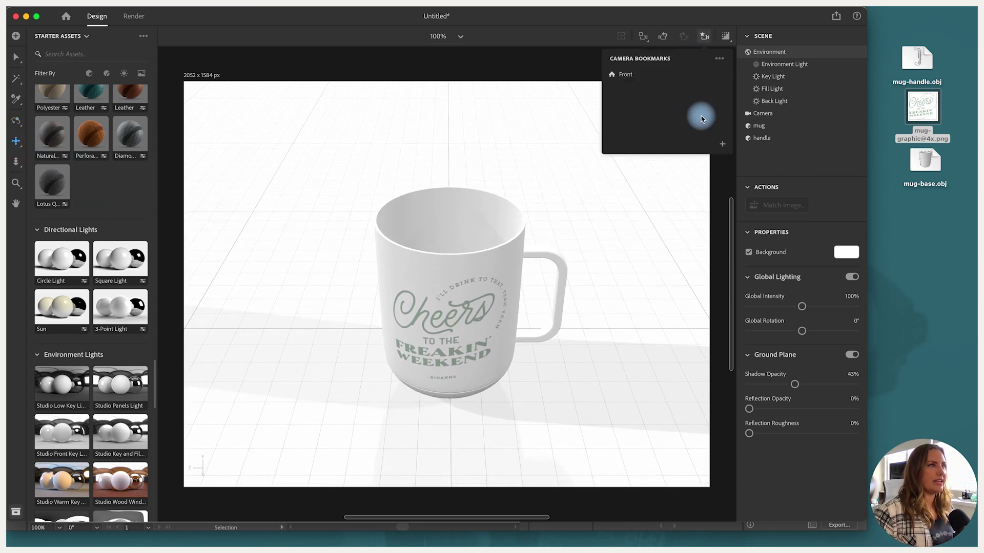
left_click(723, 144)
type("Front-Abo")
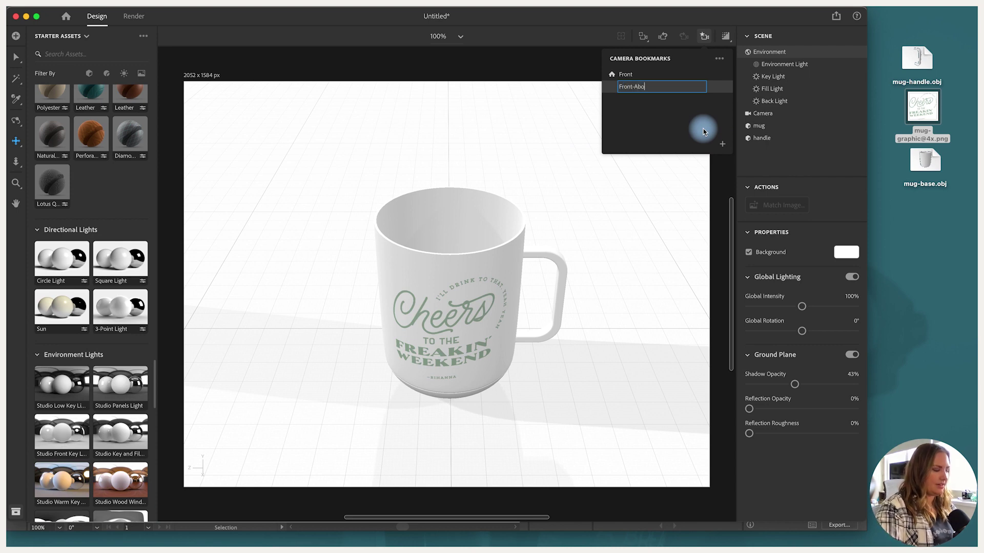
type("ve")
key("Return")
left_click(705, 37)
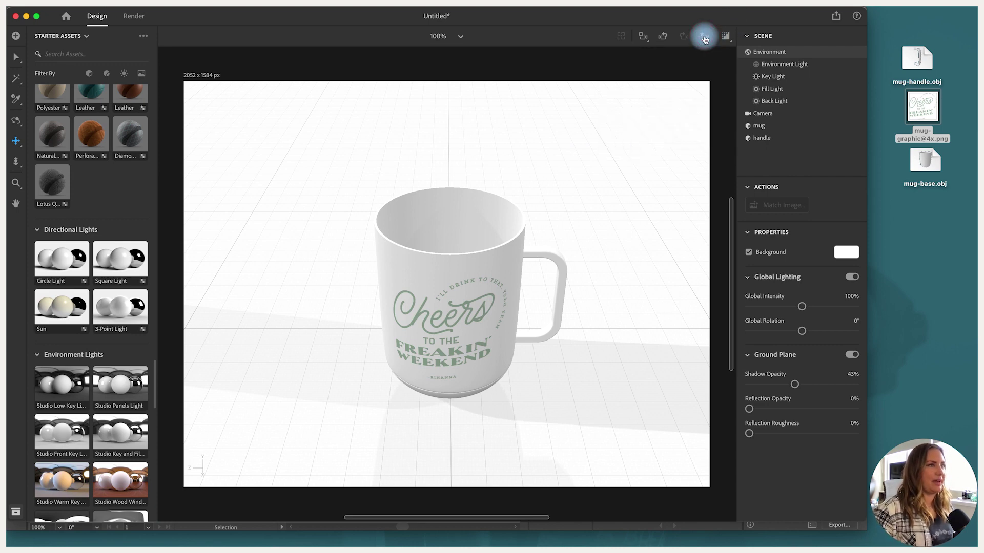
Orbit down to eye level with the mug and bookmark the view as 'Hero'
left_click(16, 121)
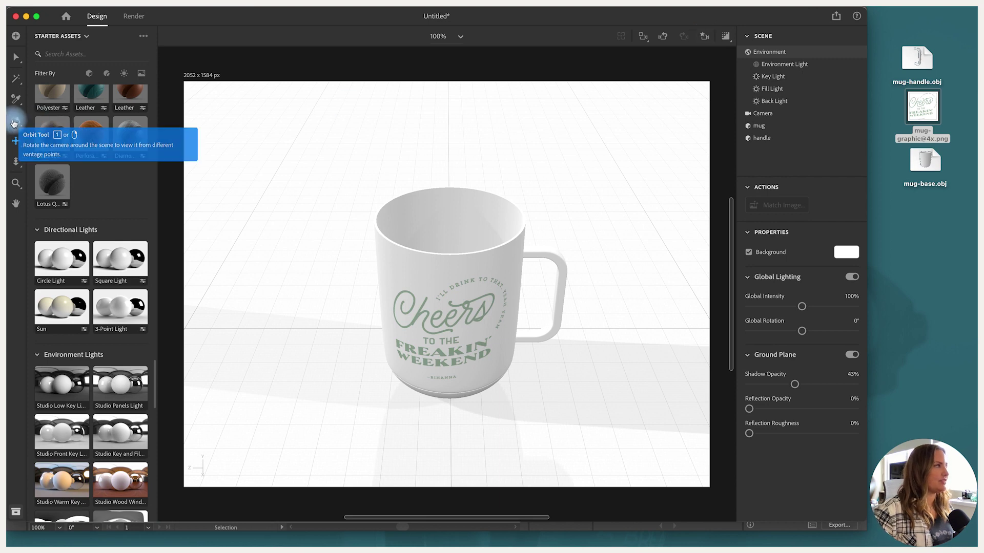
left_click_drag(516, 417, 516, 357)
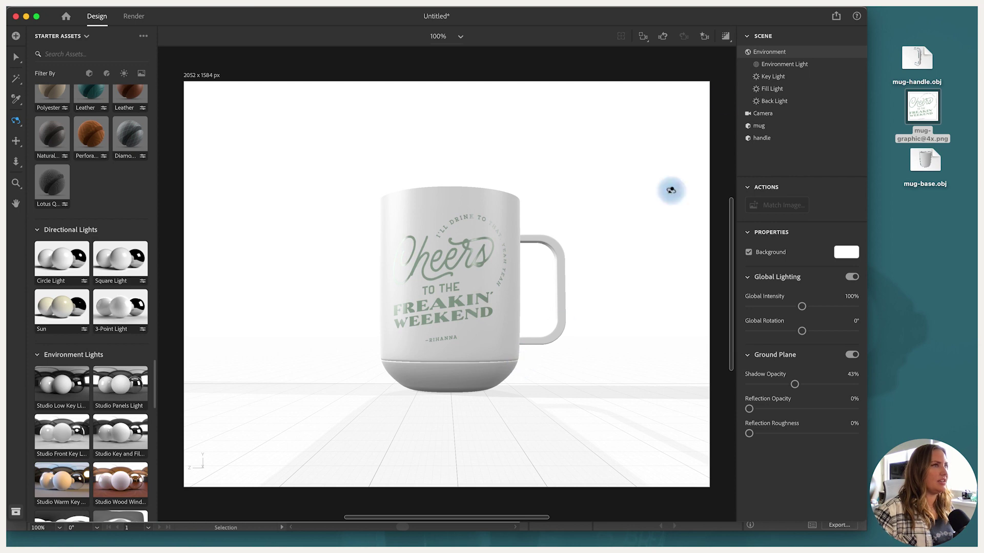
left_click(704, 37)
left_click(722, 144)
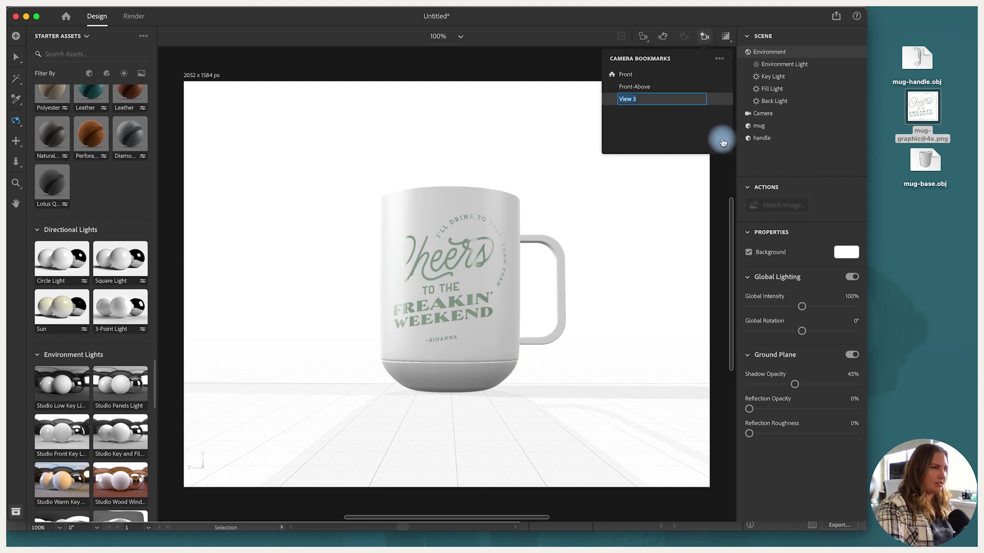
left_click(705, 37)
Set the mug's Graphic decal to Metallic 68% and Roughness 51%, and check it in Render Preview
key("v")
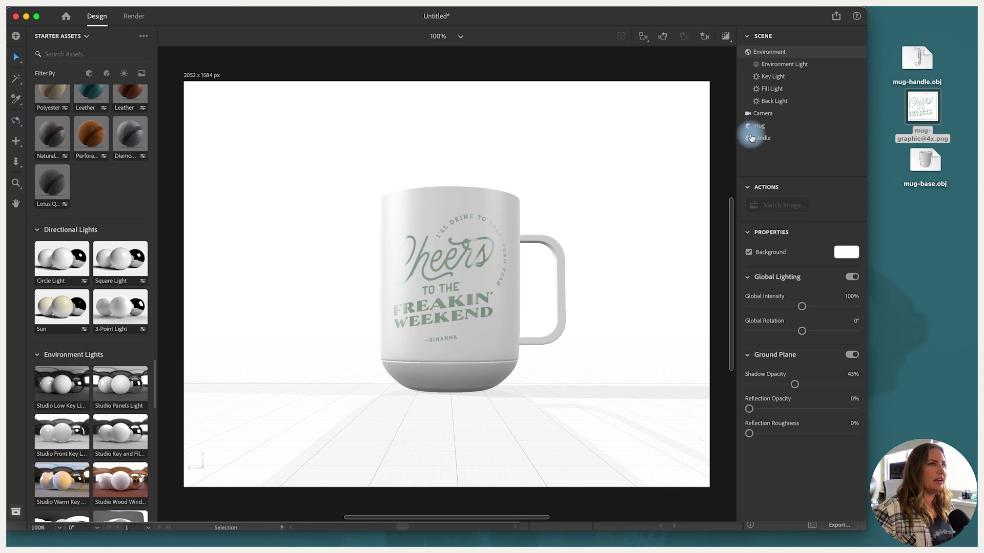
double_click(457, 235)
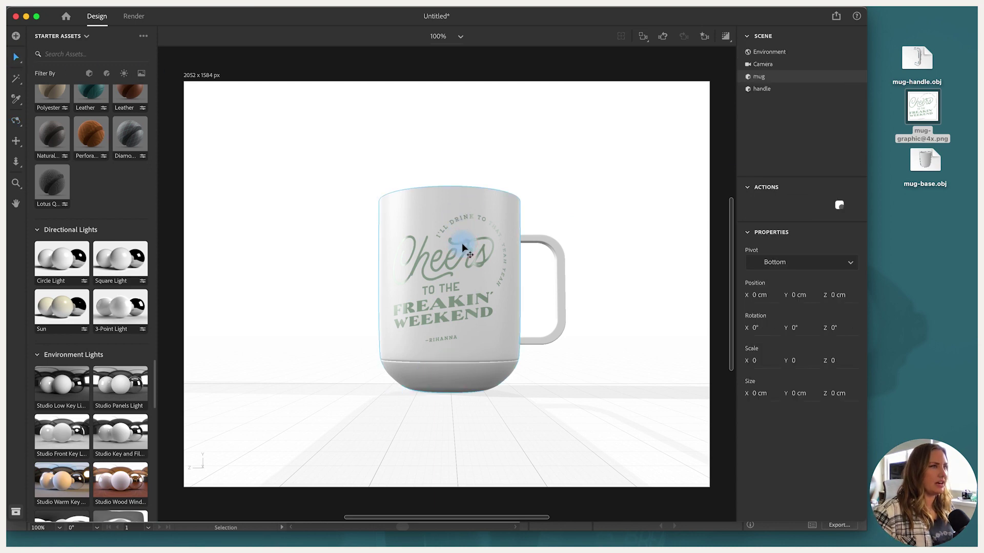
left_click(792, 71)
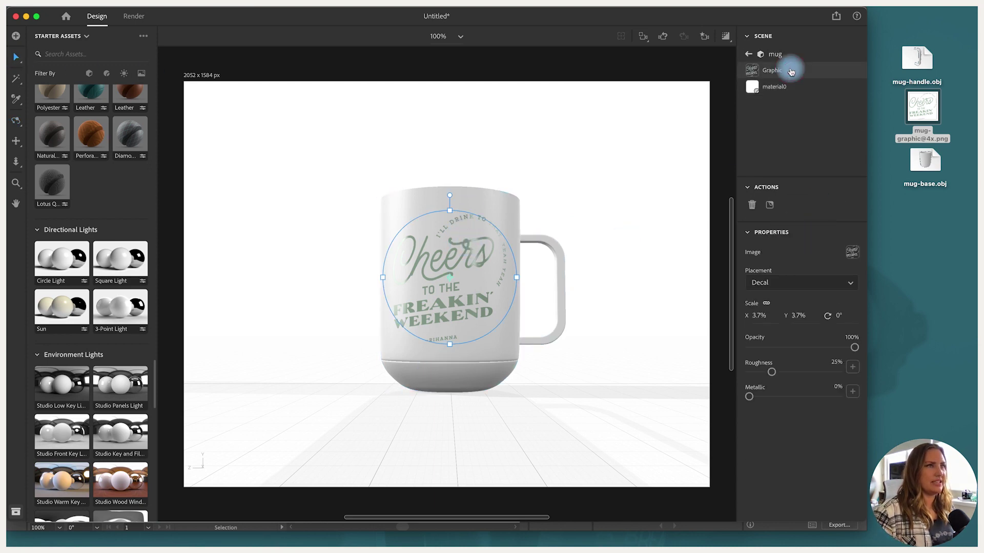
left_click(810, 397)
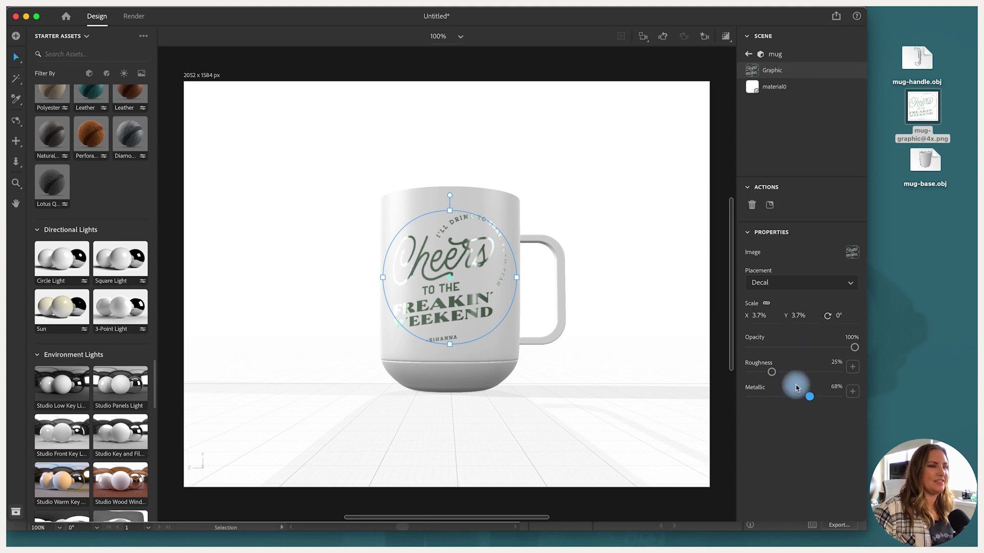
left_click_drag(789, 372, 795, 372)
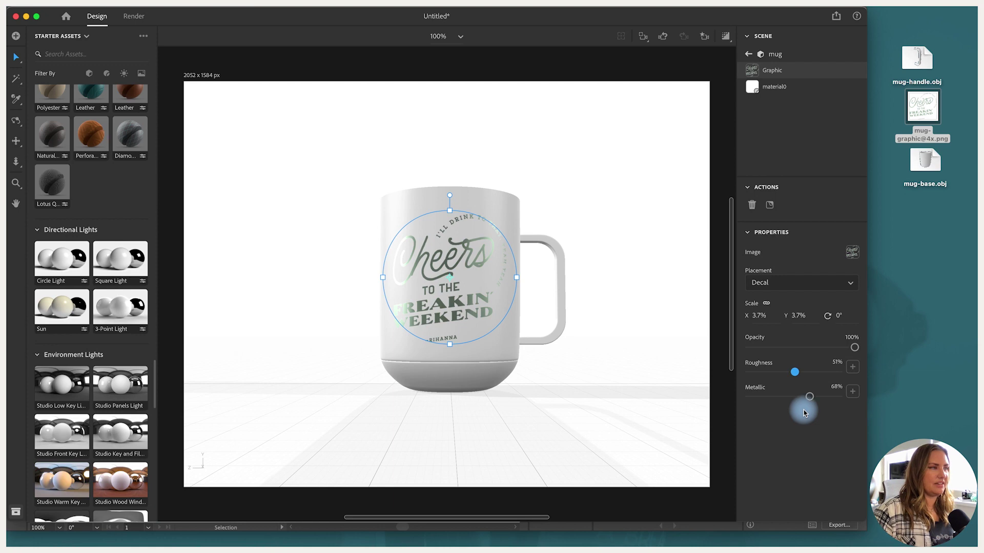
left_click(724, 42)
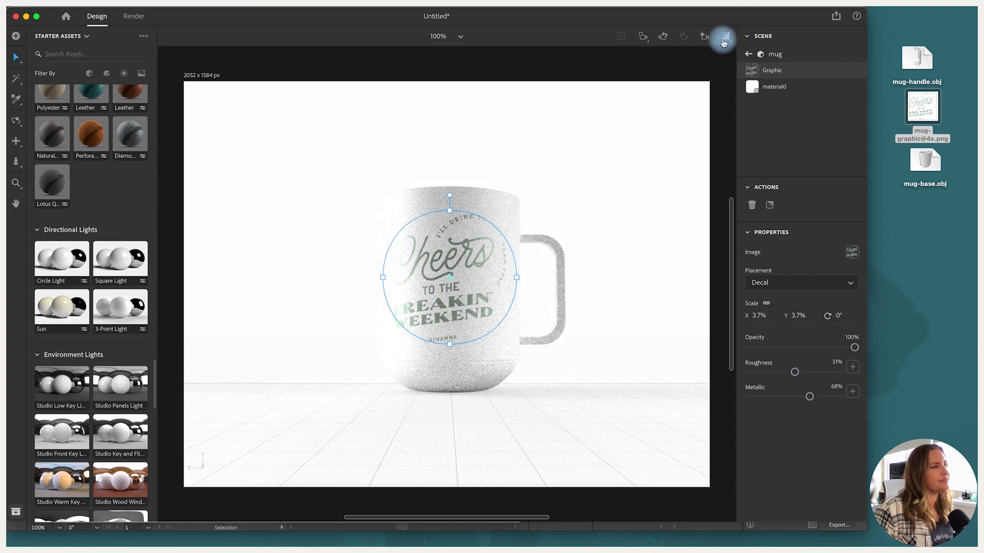
left_click(725, 41)
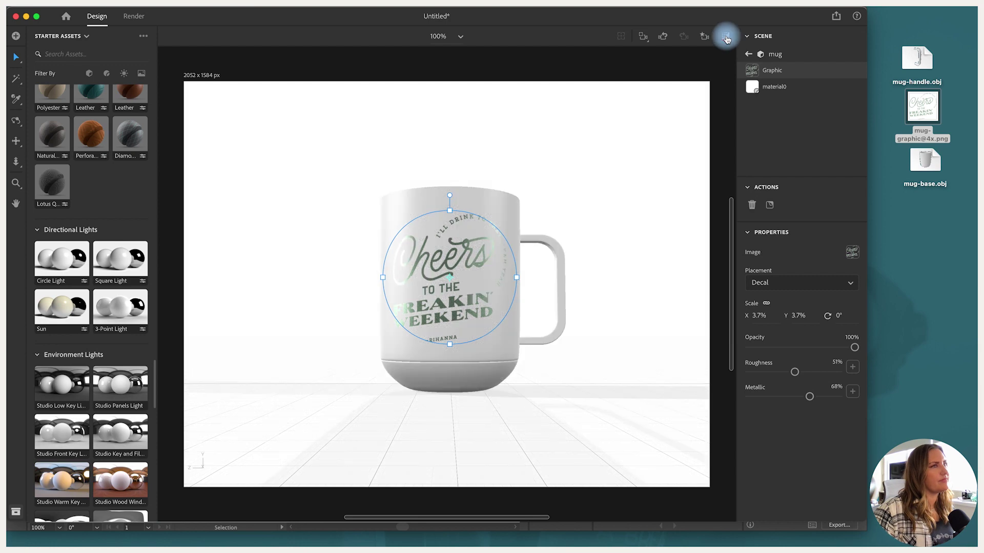
Select the Fill Light under Environment and set it to 20% intensity with 38° rotation
left_click(748, 54)
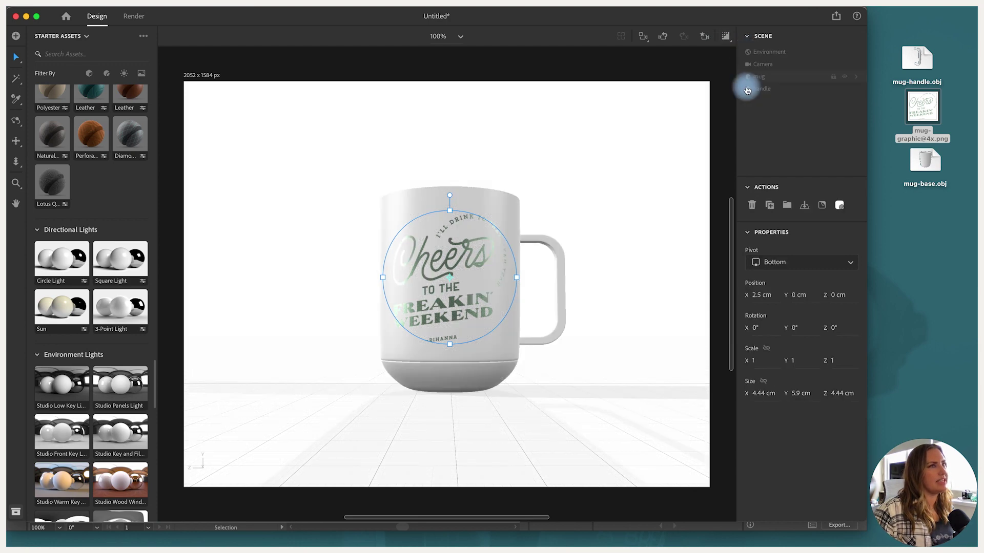
left_click(769, 54)
left_click(776, 100)
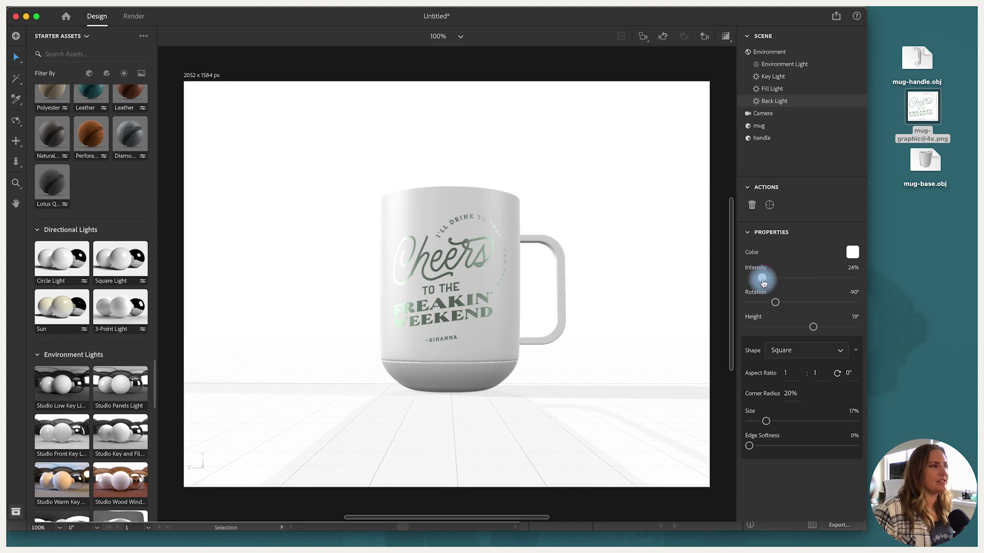
left_click(784, 89)
left_click(785, 279)
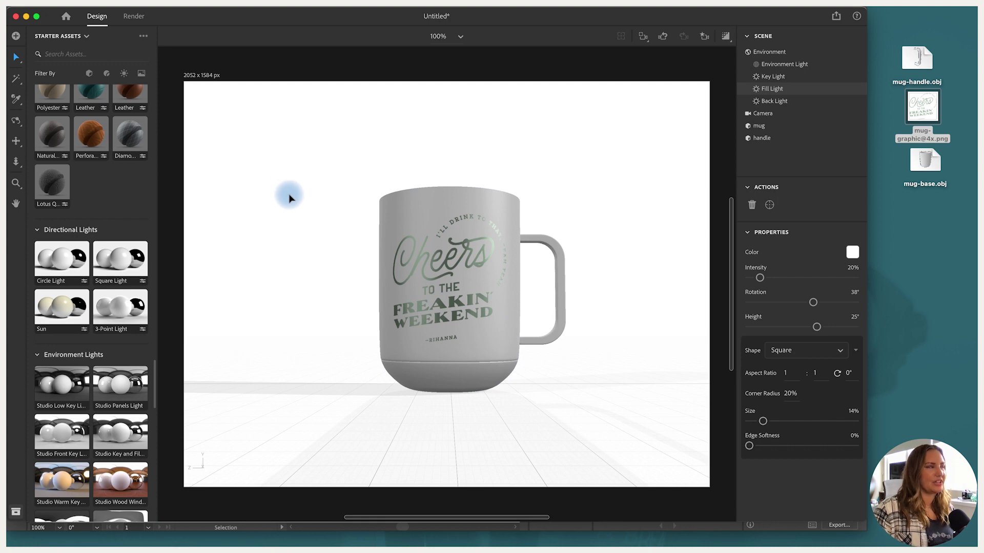
In the Render workspace, tick the Front, Front-Above and Hero camera views and untick Current View
left_click(132, 17)
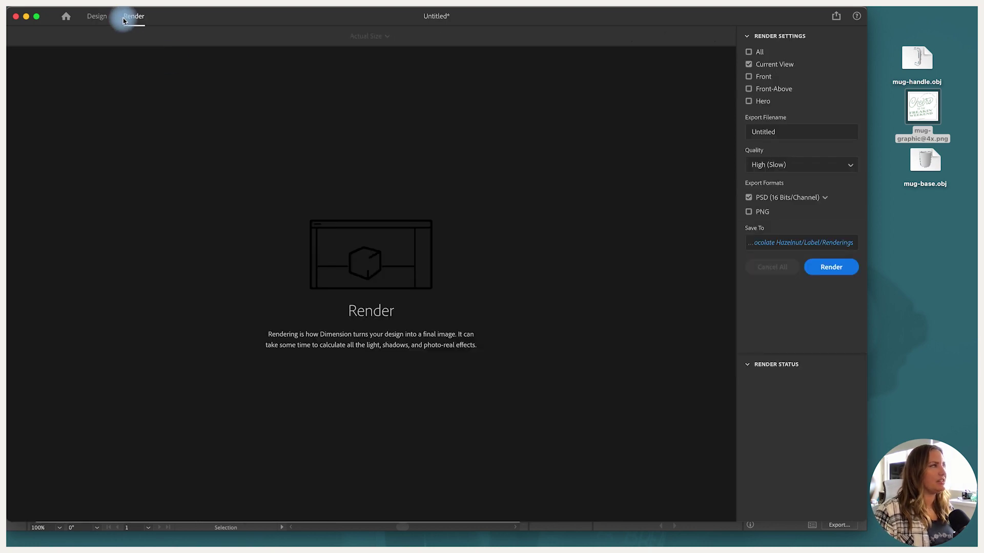
left_click(749, 77)
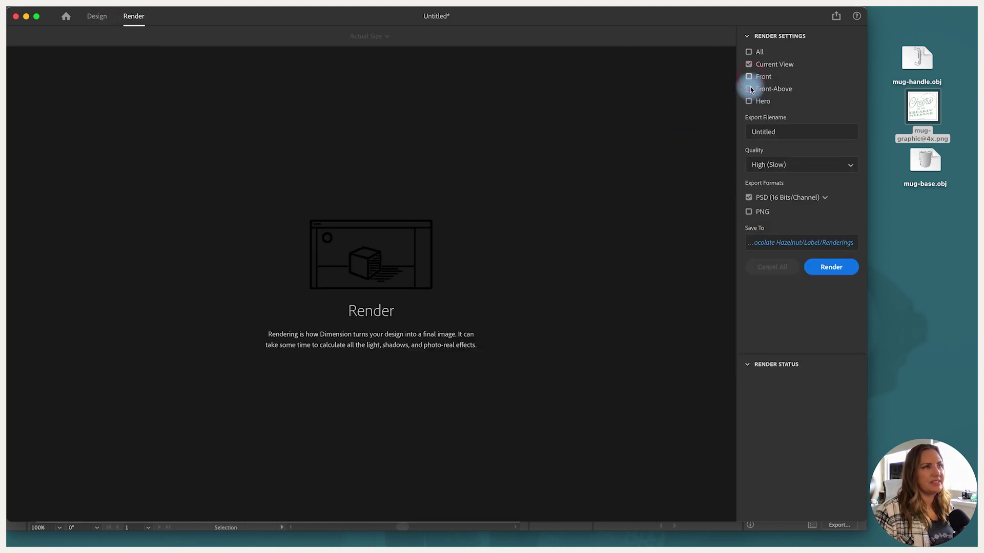
left_click(748, 88)
left_click(749, 101)
left_click(749, 65)
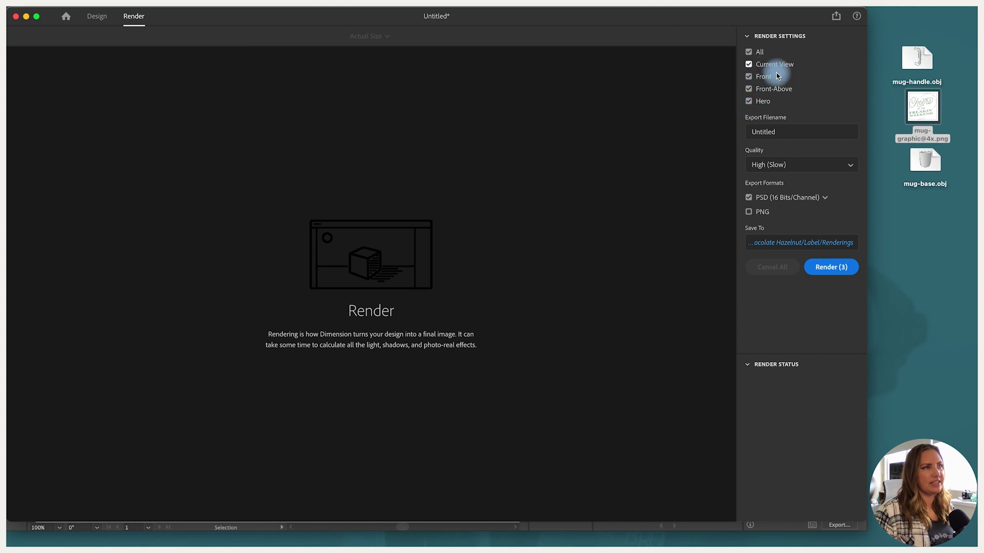